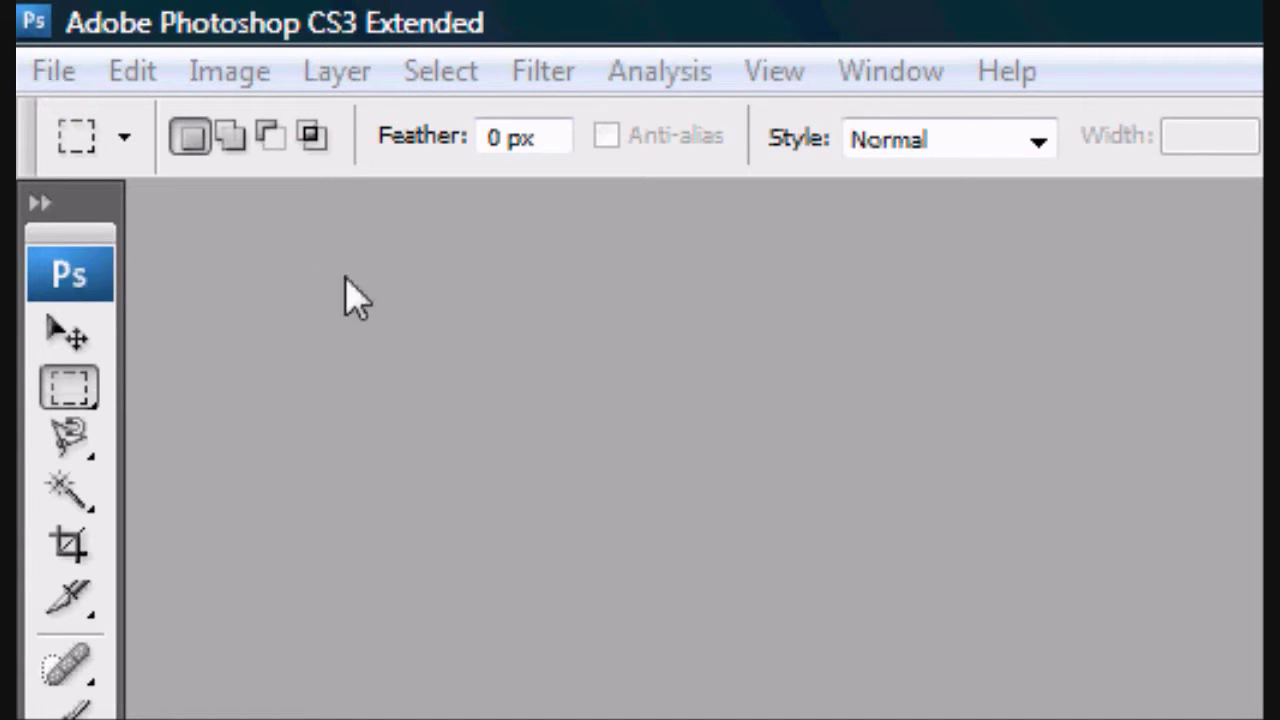
Create a new 700×40 px document with a transparent background
left_click(72, 68)
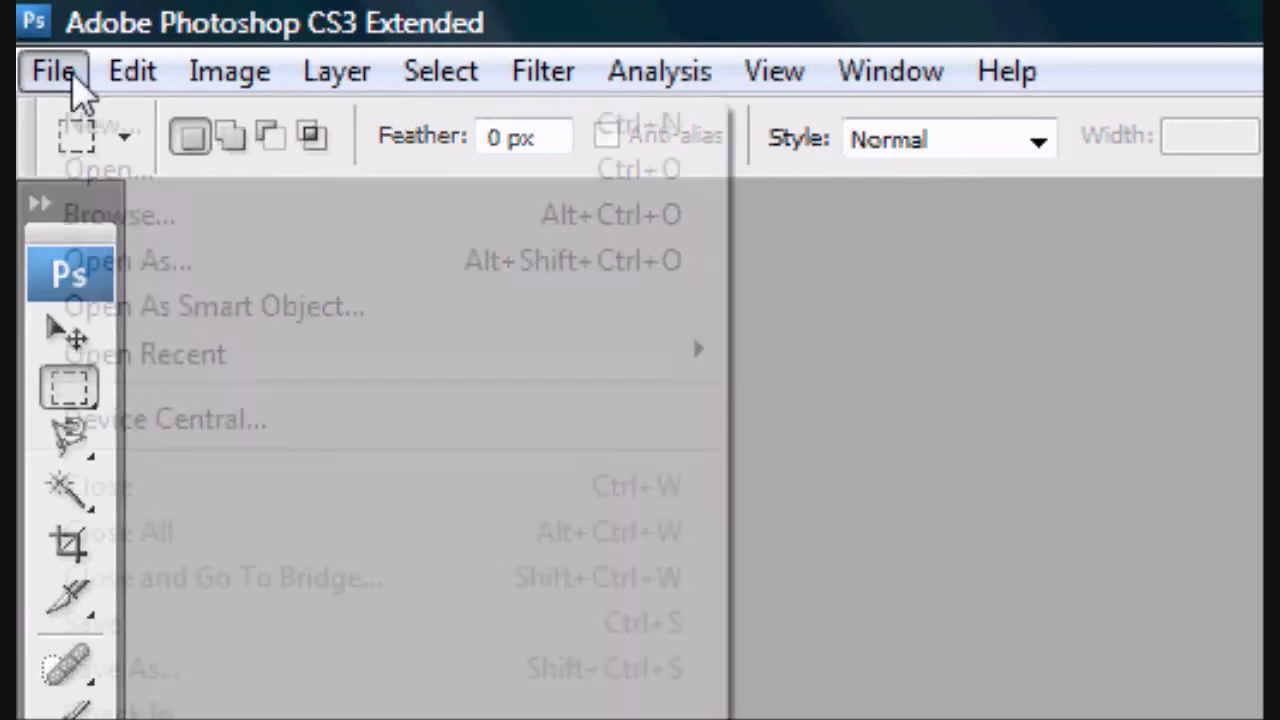
left_click(112, 118)
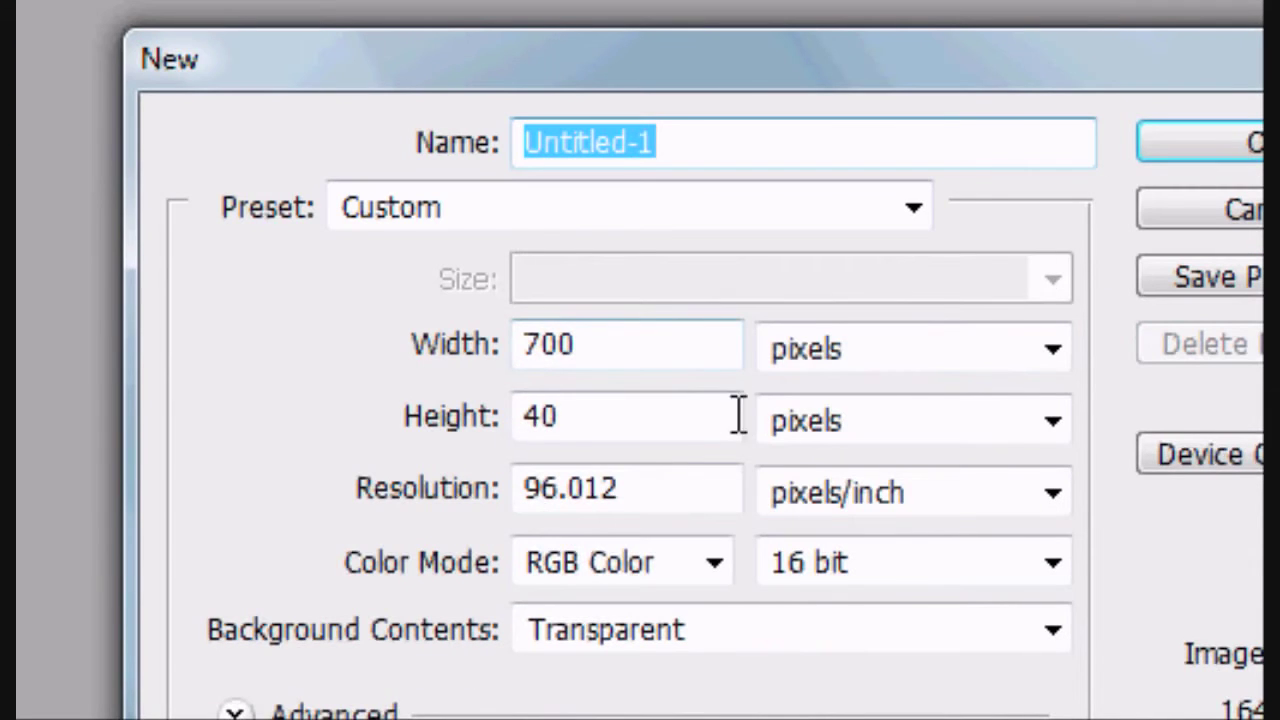
left_click(604, 345)
left_click(1240, 150)
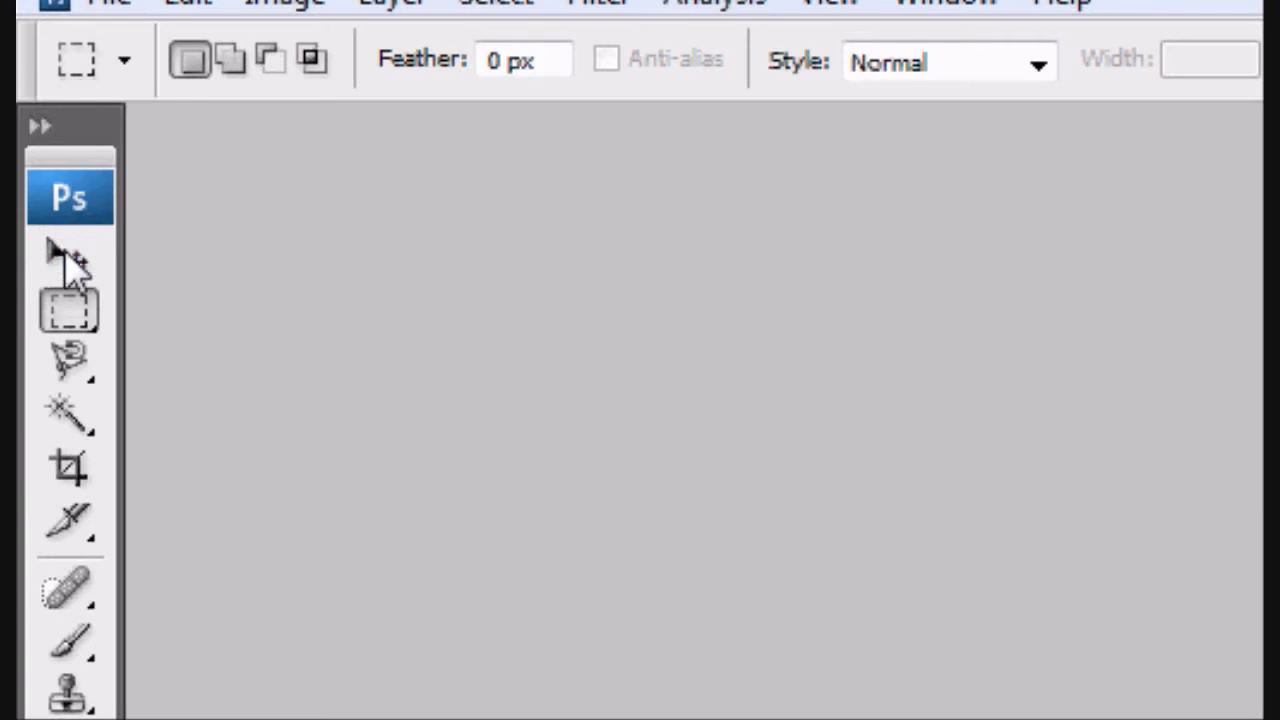
Set up the Gradient Tool with a plain gradient and the blue preset from the Gradient Editor
left_click(68, 258)
left_click(72, 719)
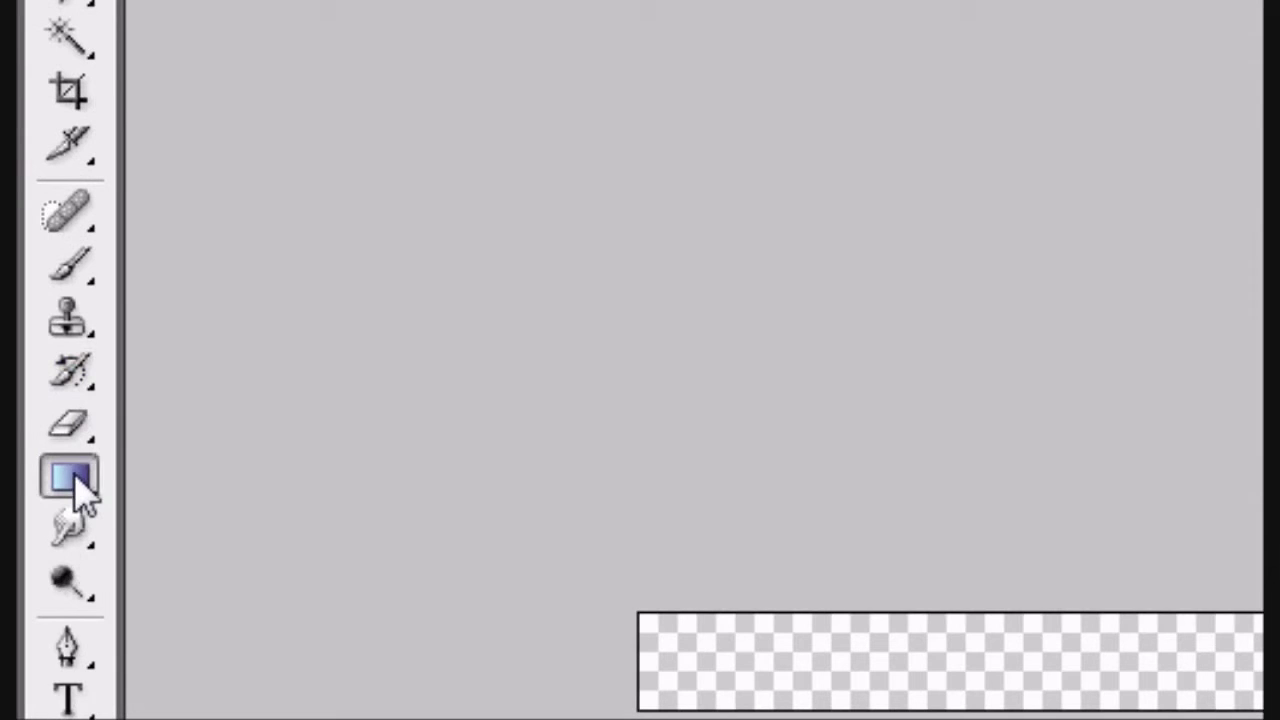
left_click_drag(76, 482, 137, 488)
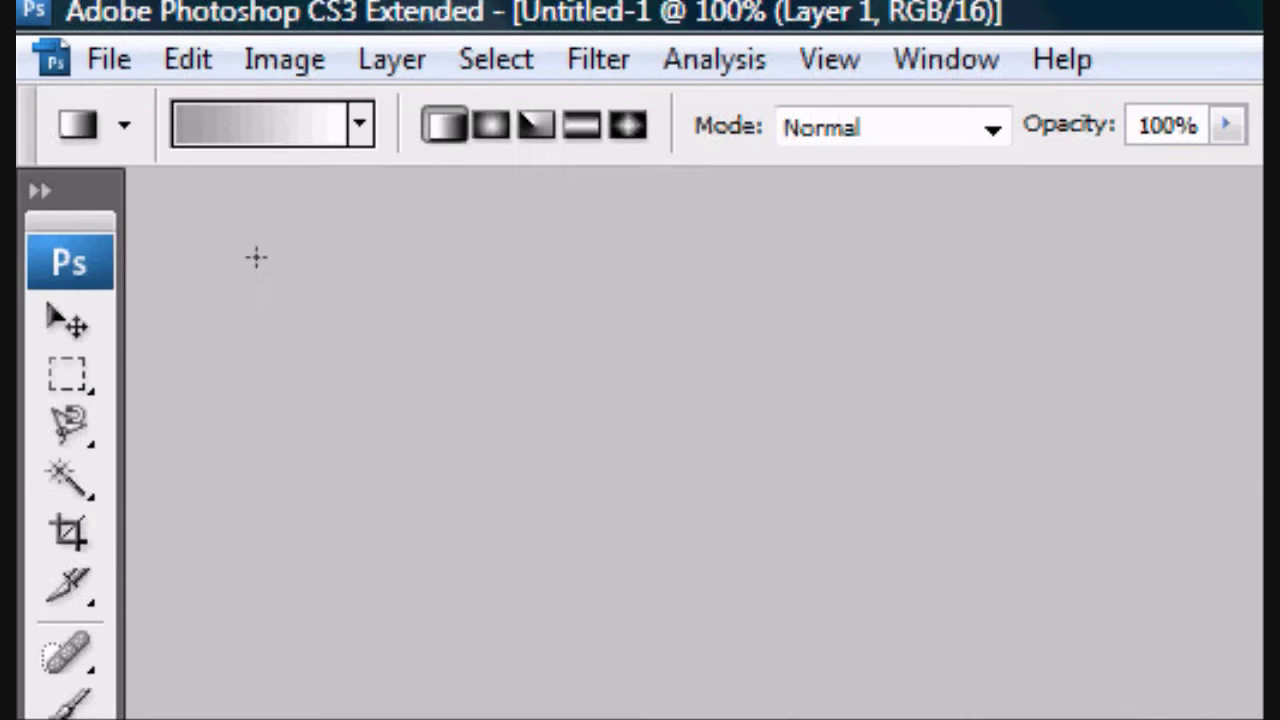
left_click(273, 137)
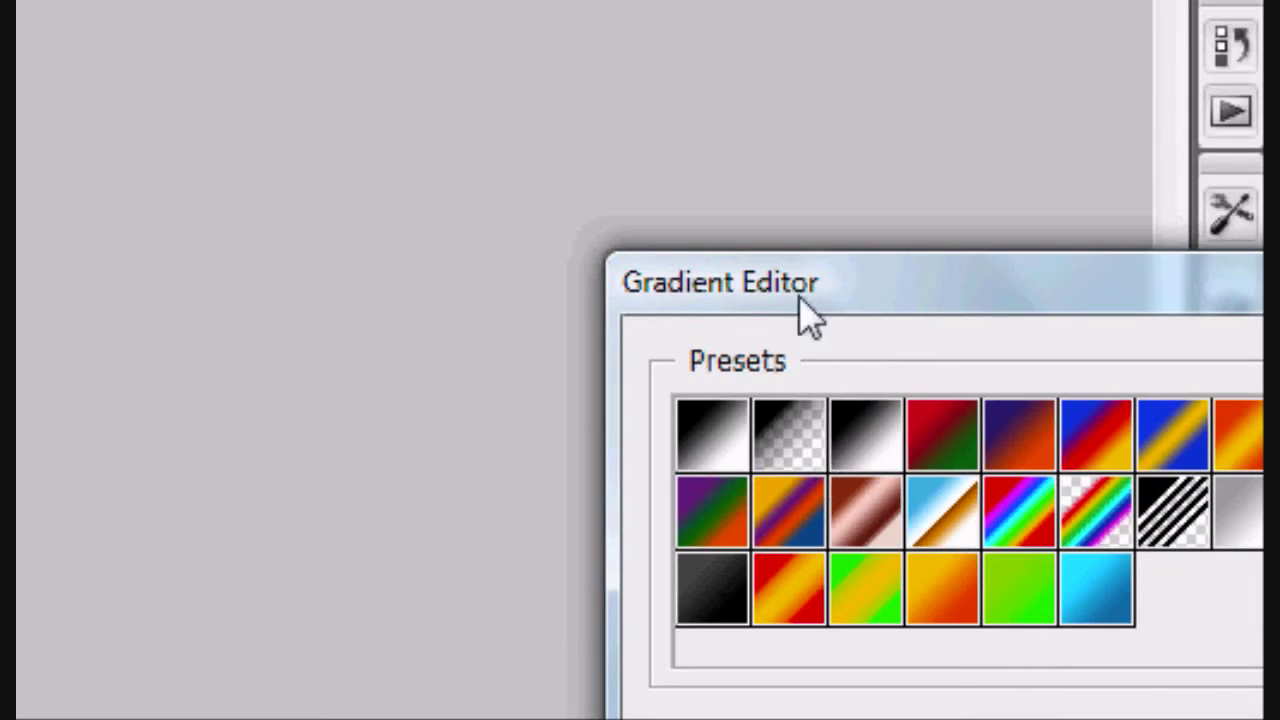
left_click_drag(801, 302, 394, 229)
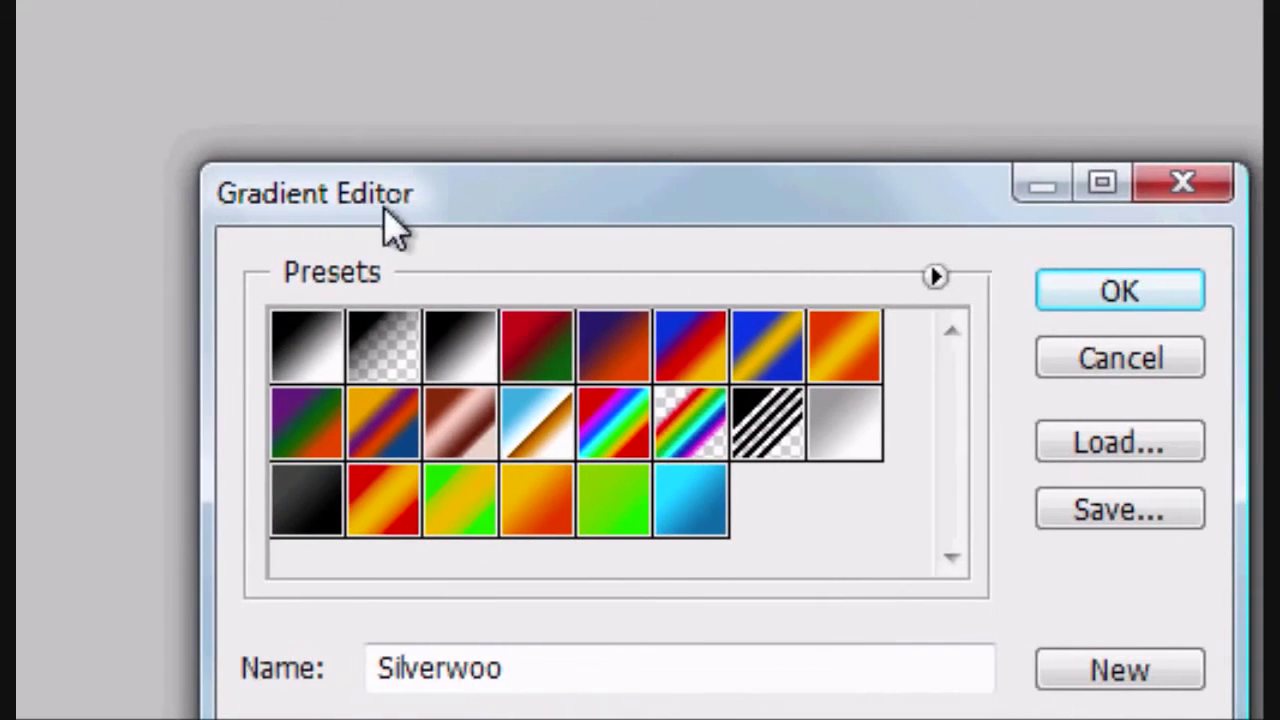
left_click(690, 522)
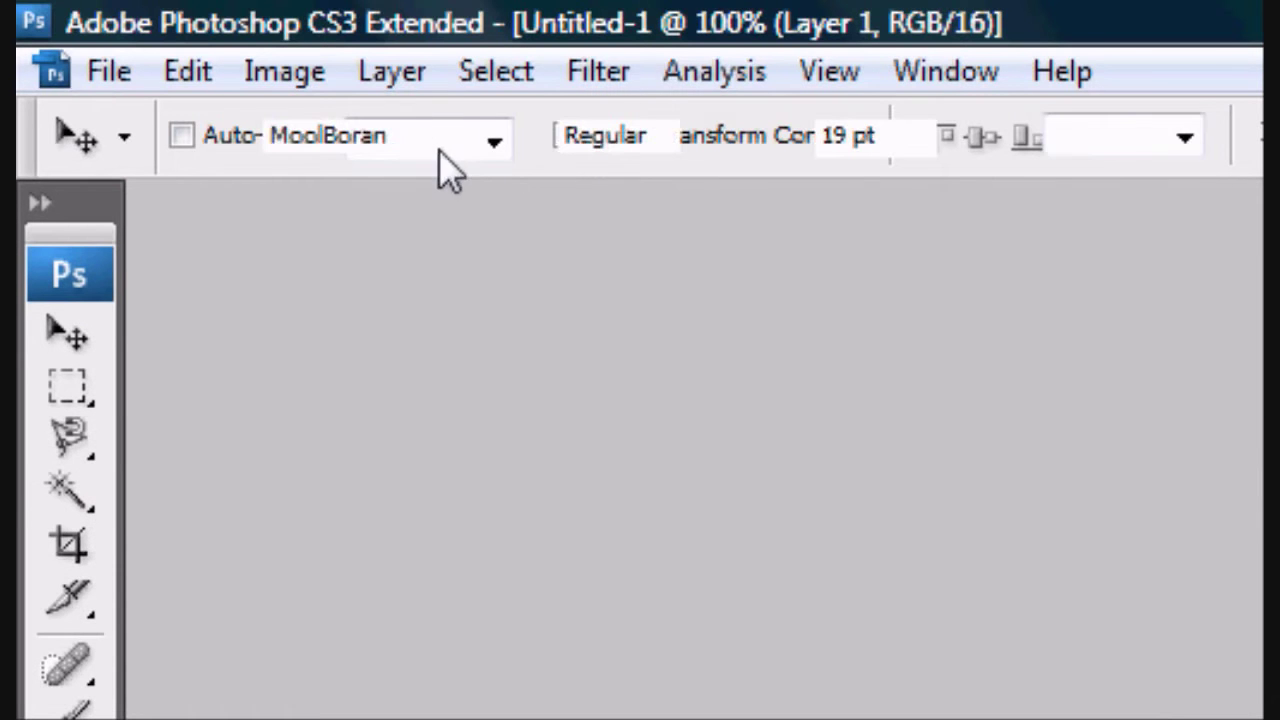
Keep MoolBoran and type 'Home - About Us - Developments - Downloads Center - Previous Versions - Contact Us'
left_click(518, 133)
left_click(518, 133)
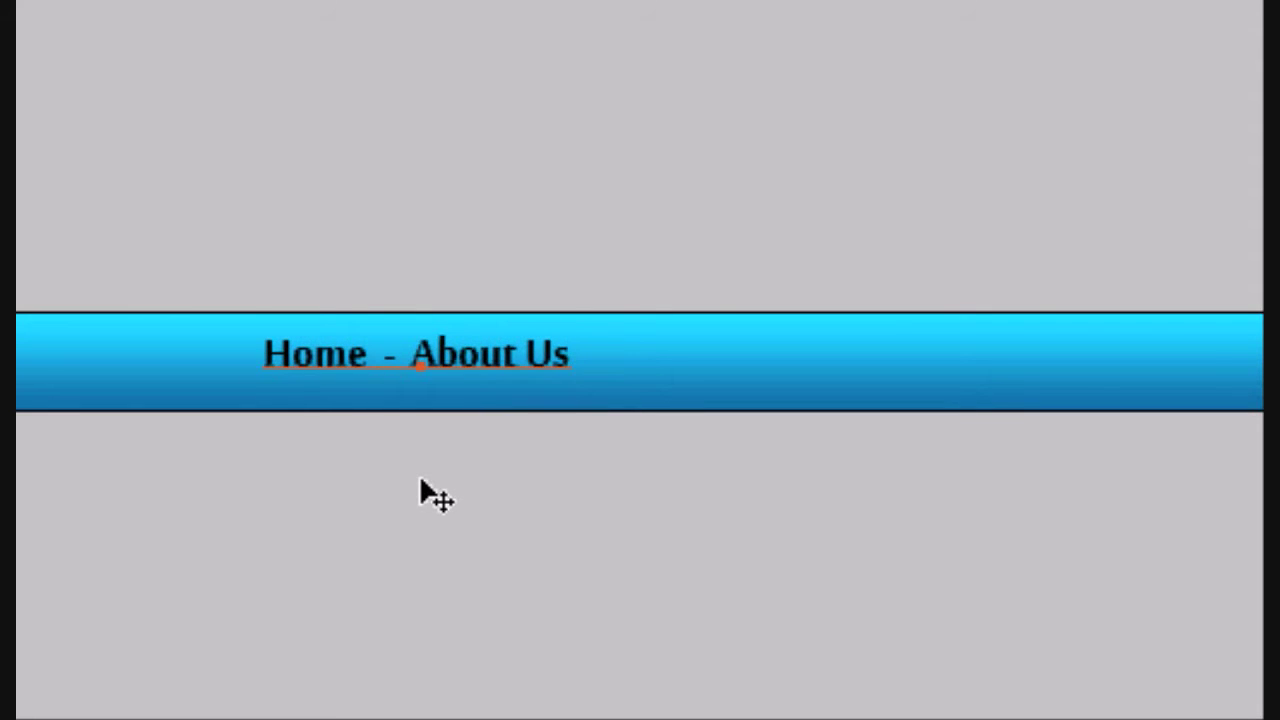
type(" -")
type(" Devel")
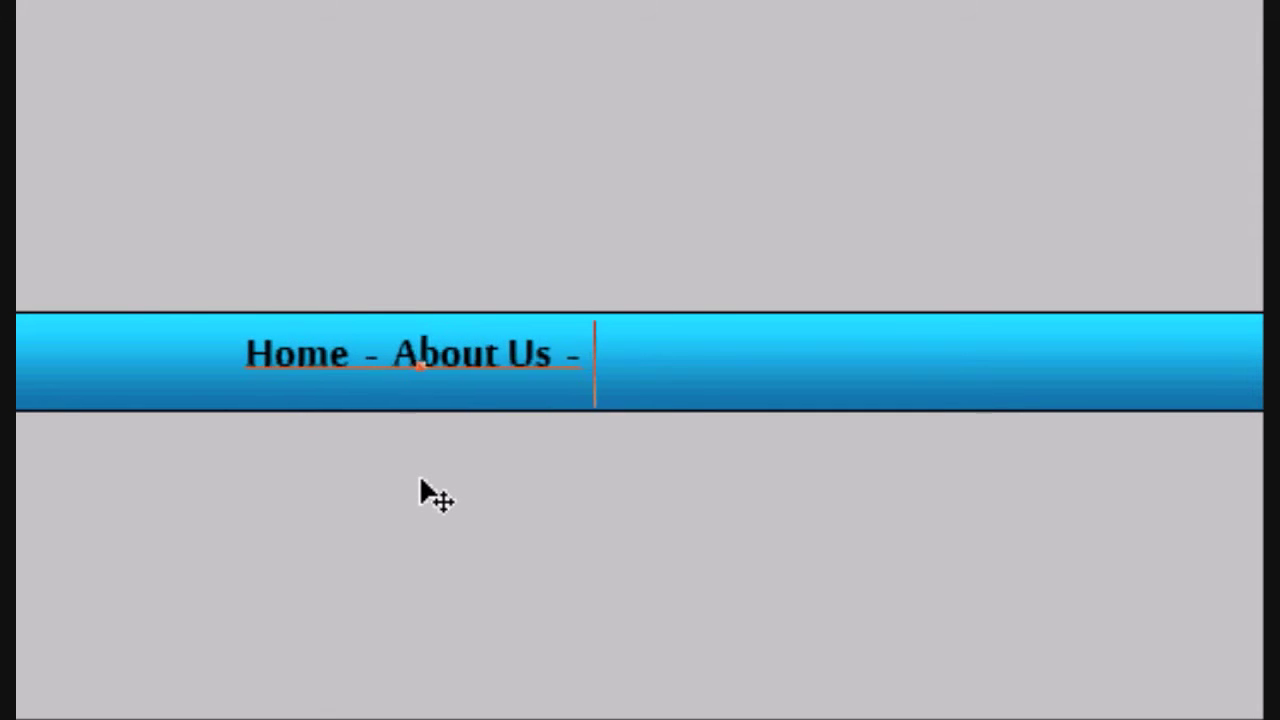
type("opments")
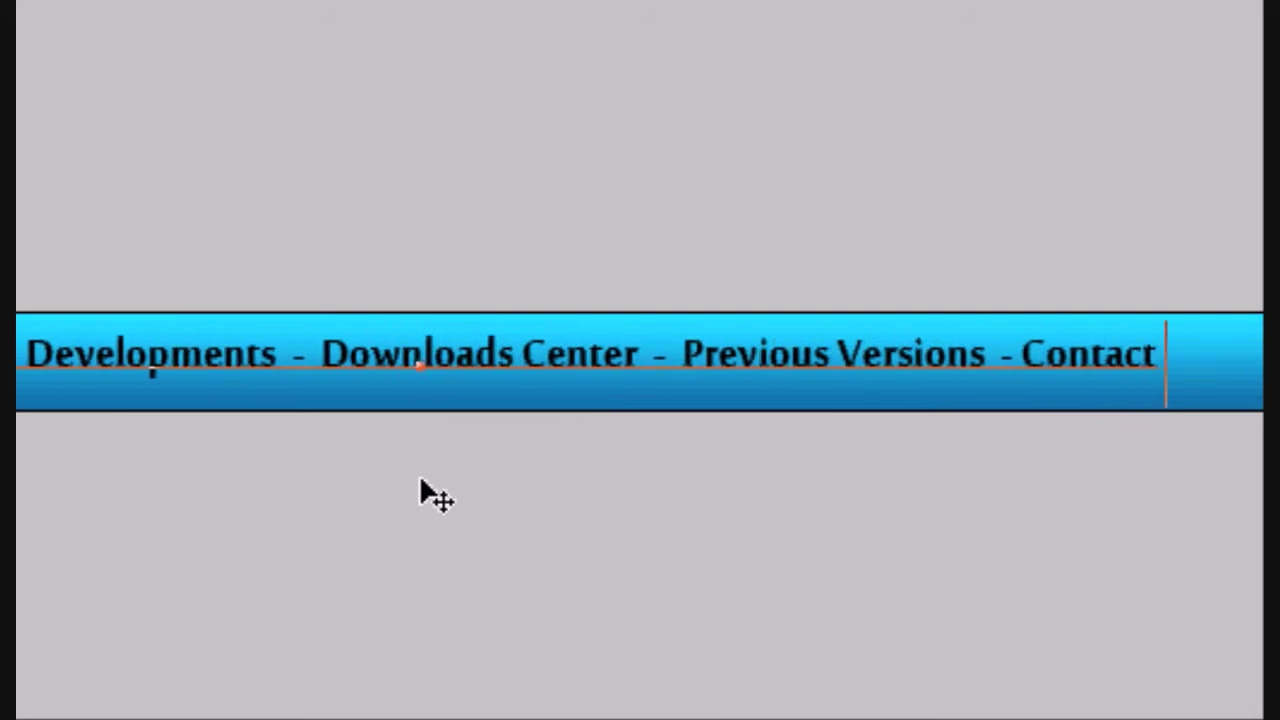
type(" Us")
Slide the menu text left to fit the bar and apply a silver Gradient Overlay layer style
left_click(98, 340)
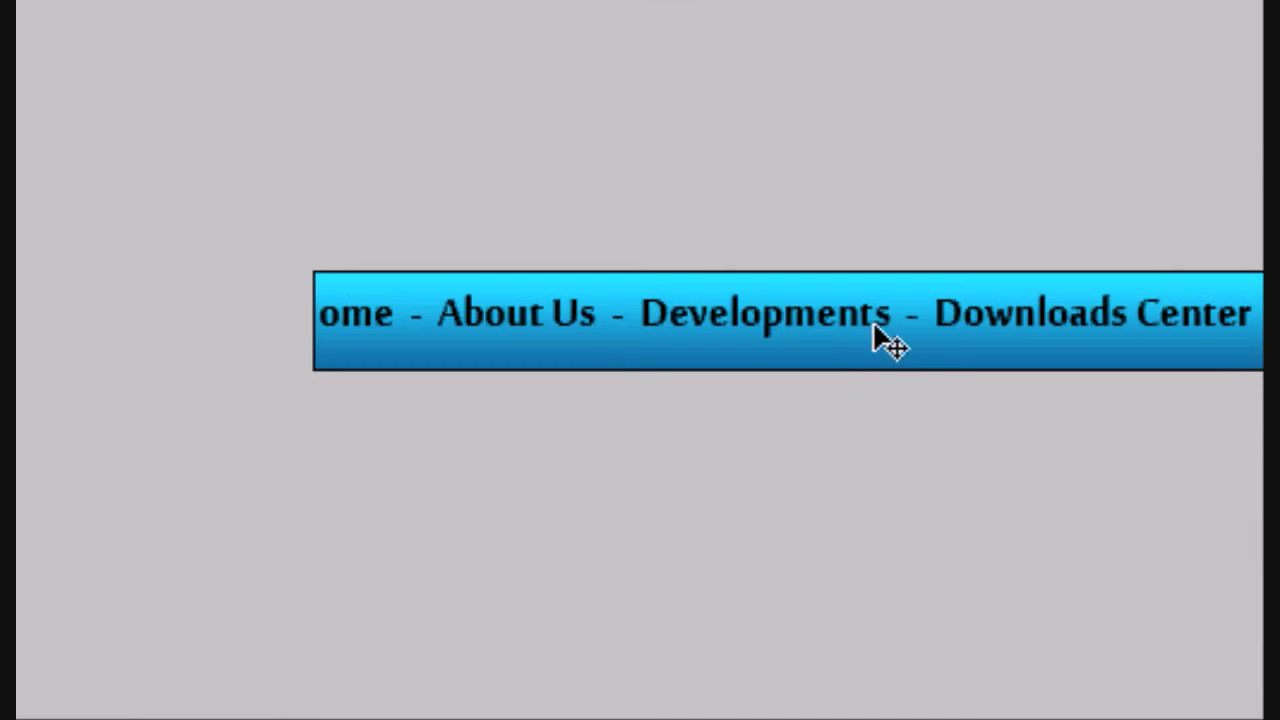
left_click_drag(873, 326, 607, 329)
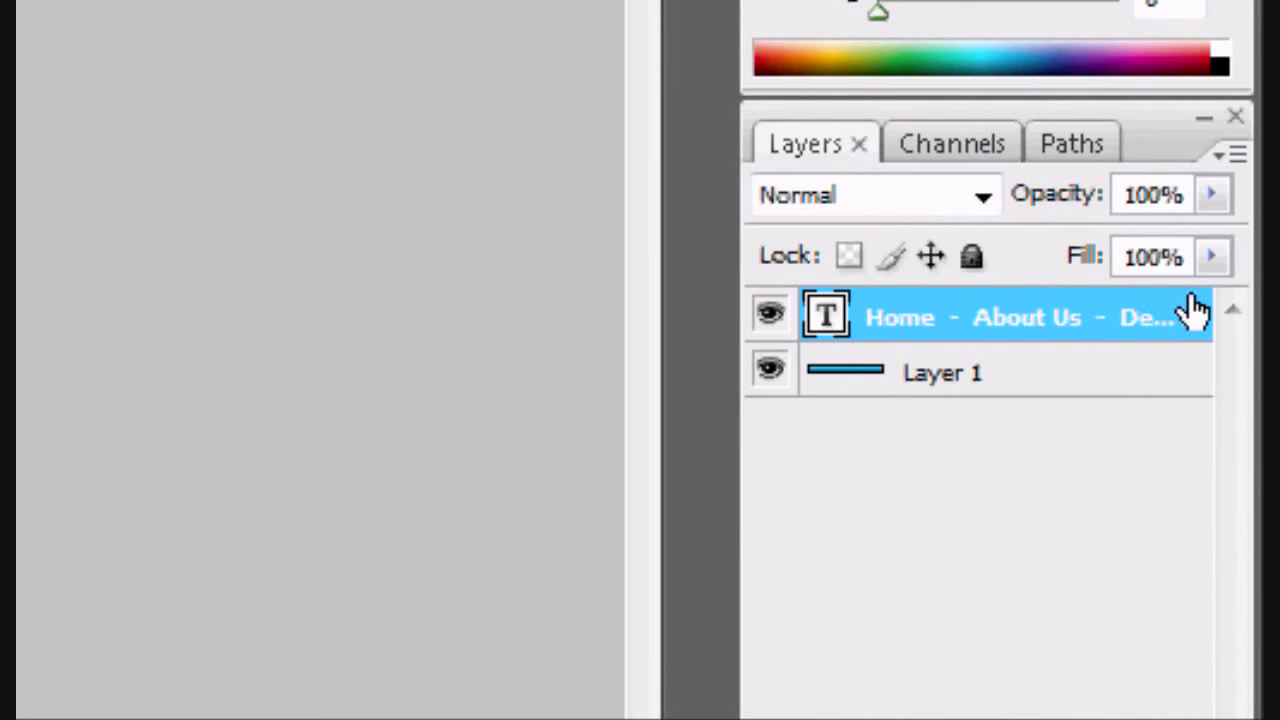
double_click(1195, 312)
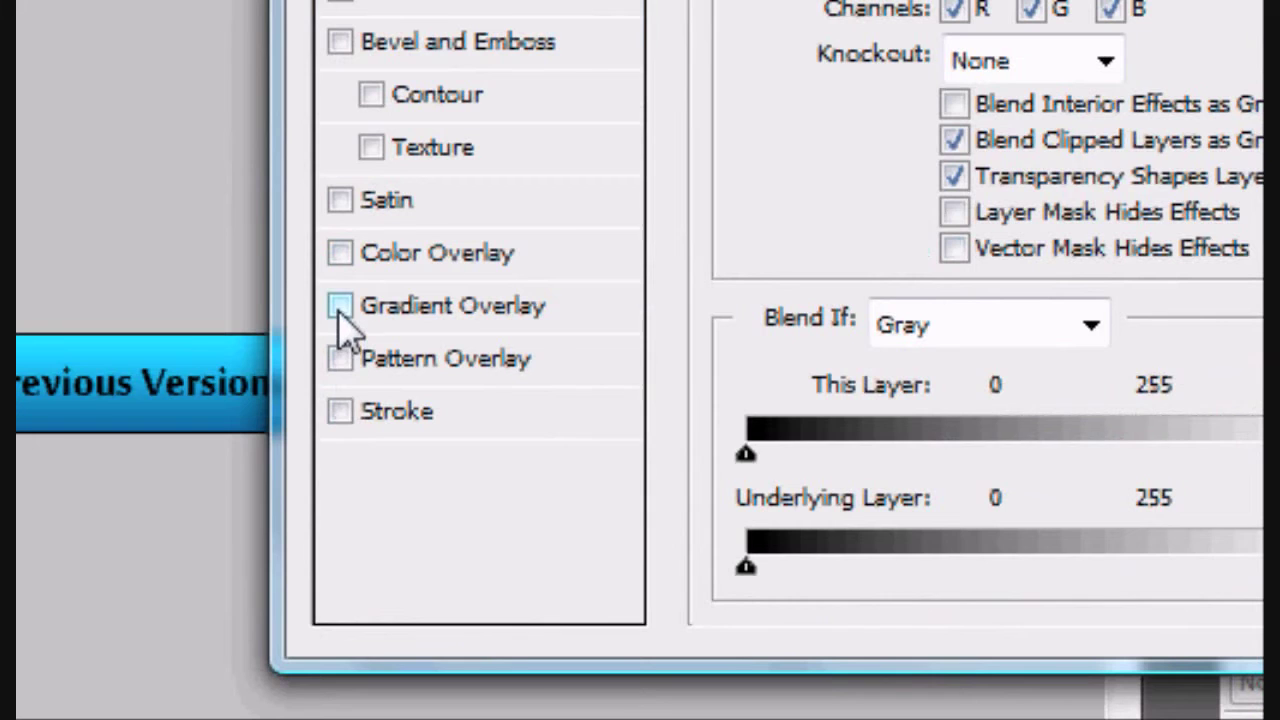
left_click(340, 307)
left_click(480, 308)
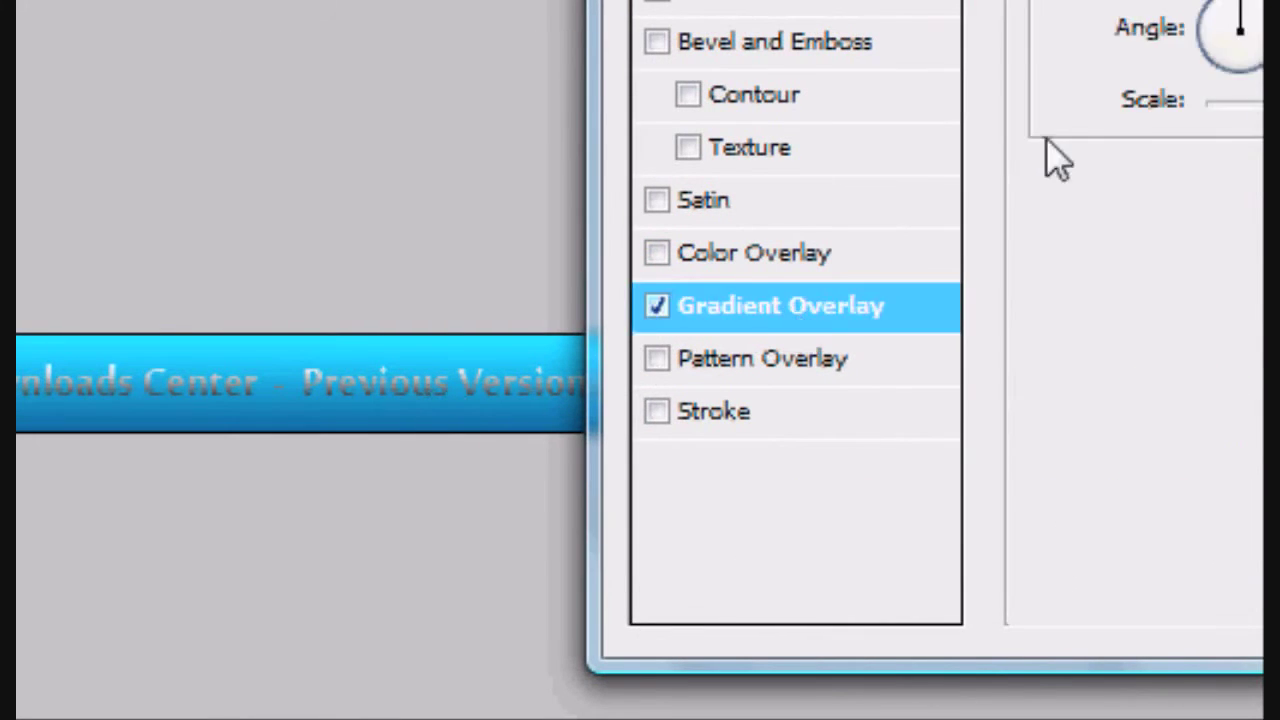
left_click(826, 191)
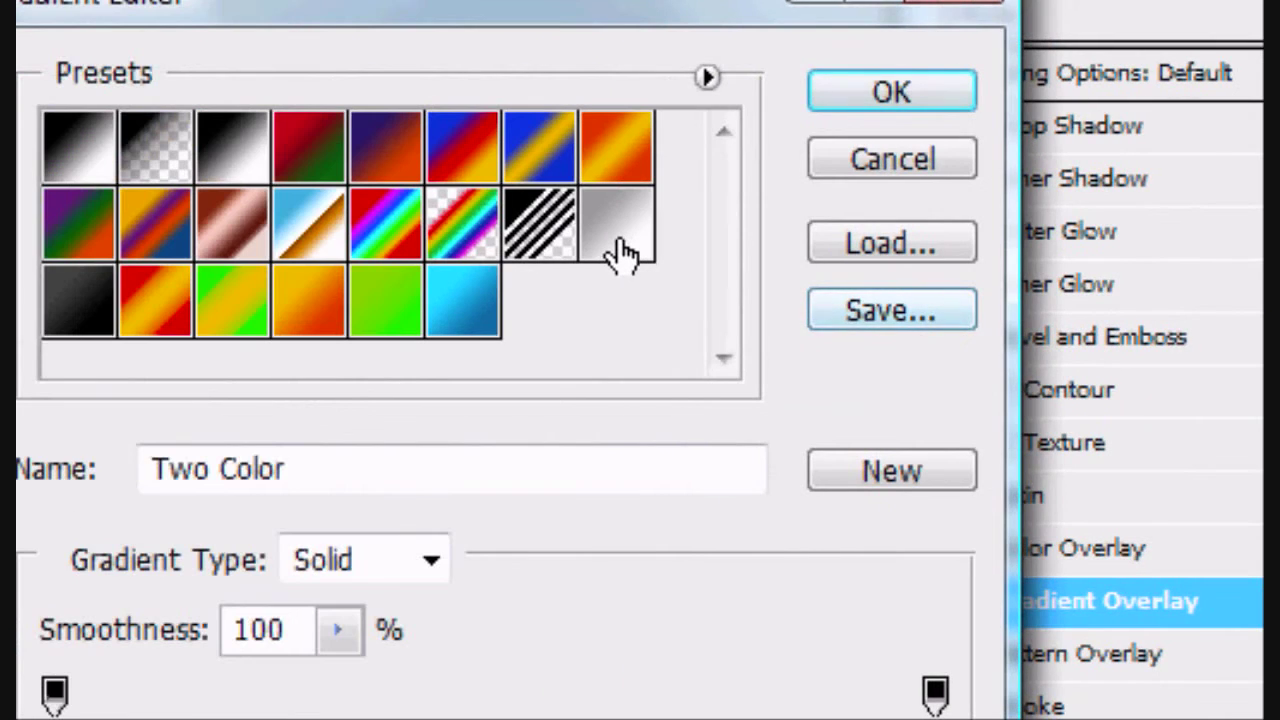
left_click(620, 255)
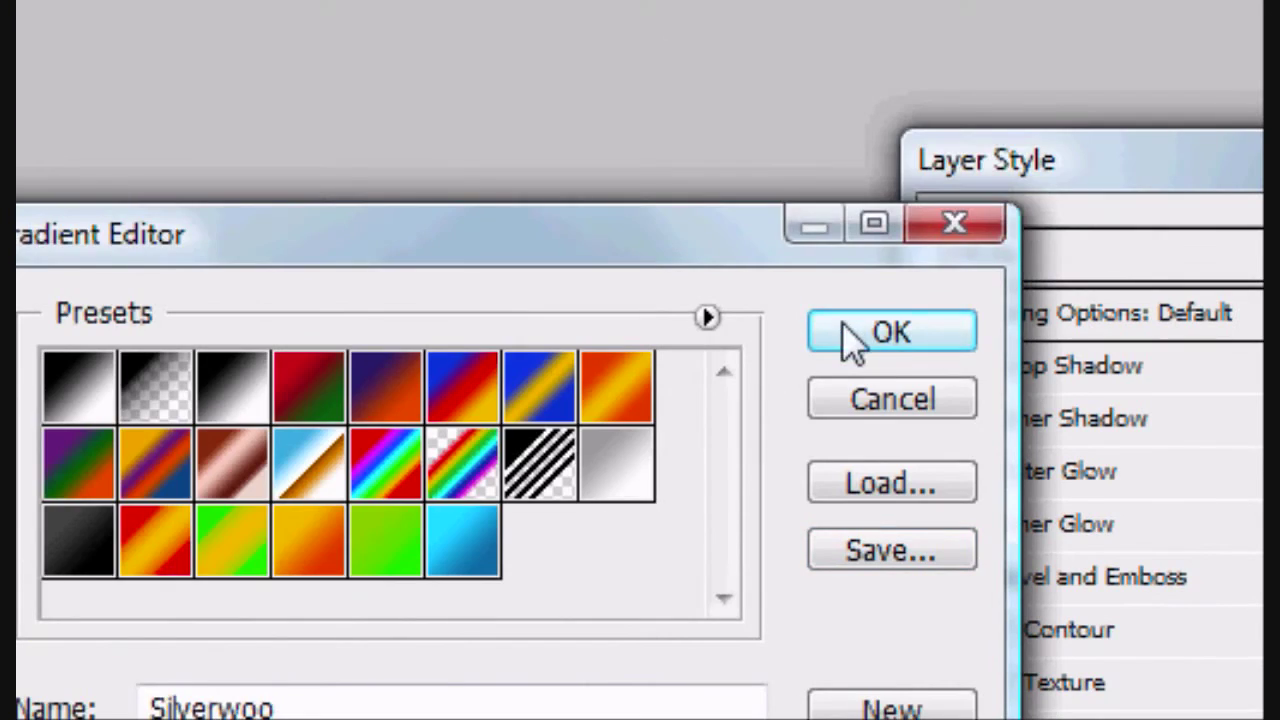
left_click(855, 95)
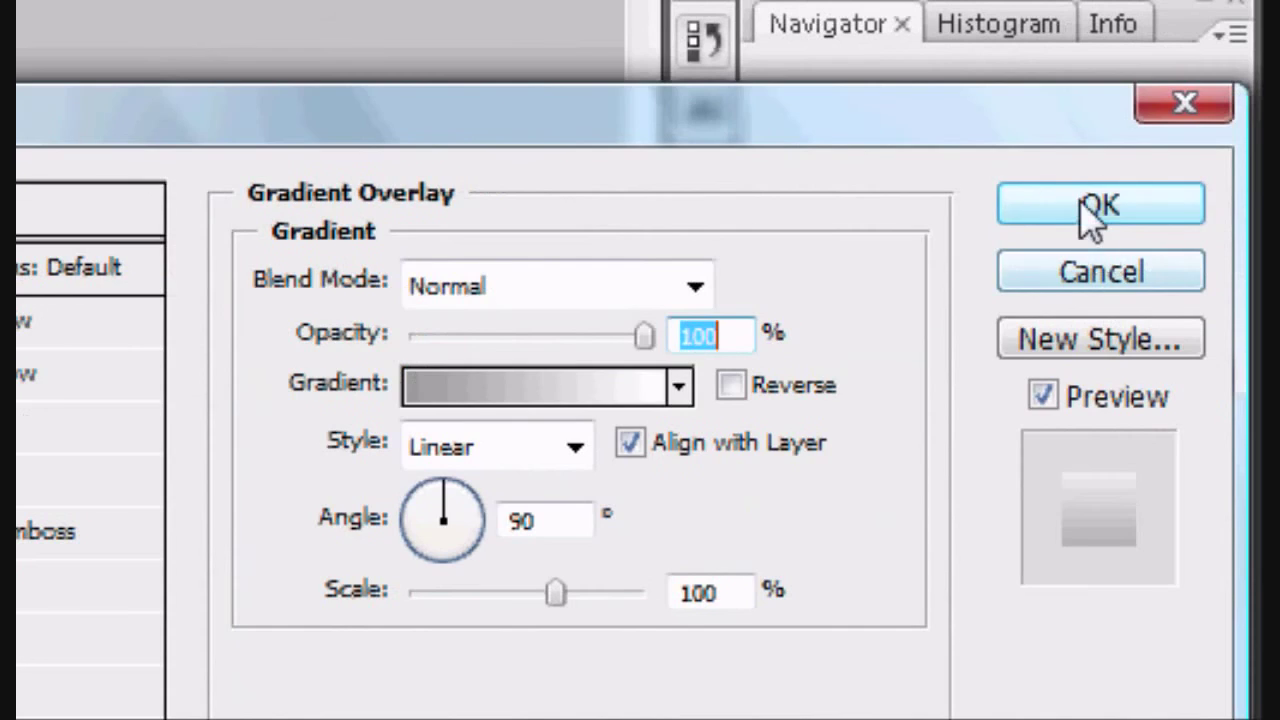
left_click(1100, 205)
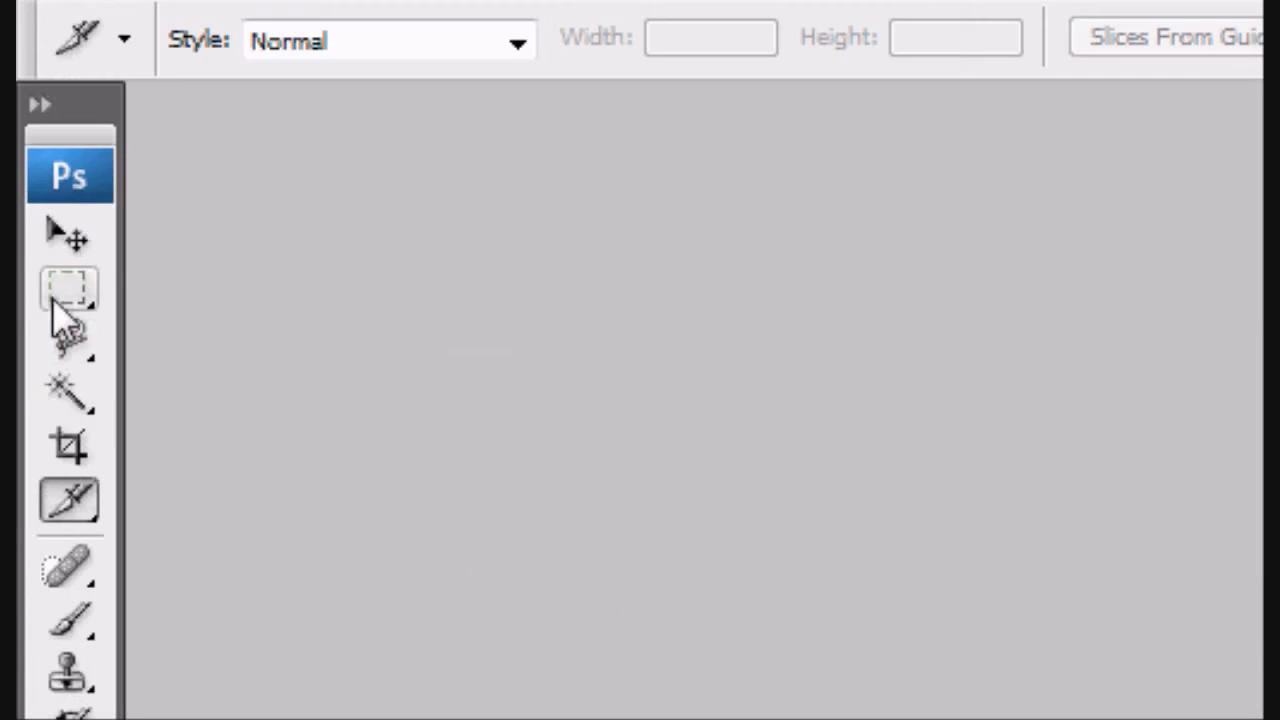
Open Save for Web and keep the PNG-24 export preset
left_click(69, 240)
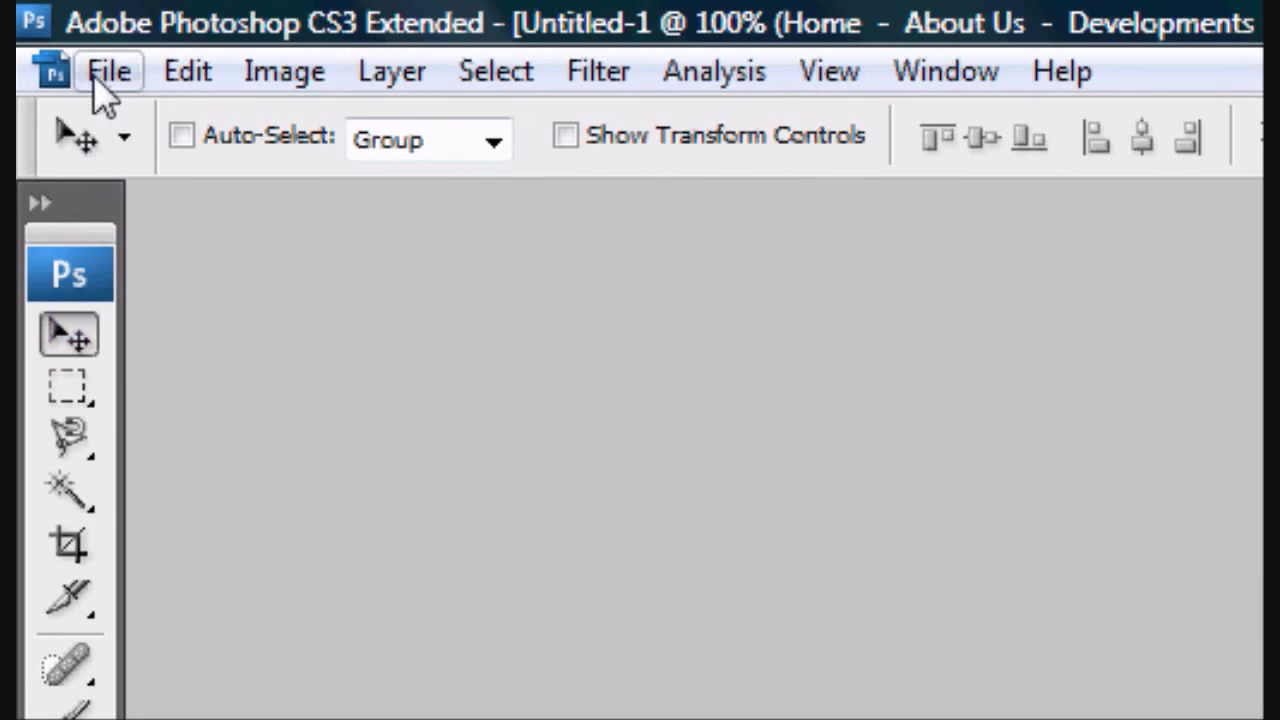
left_click(100, 72)
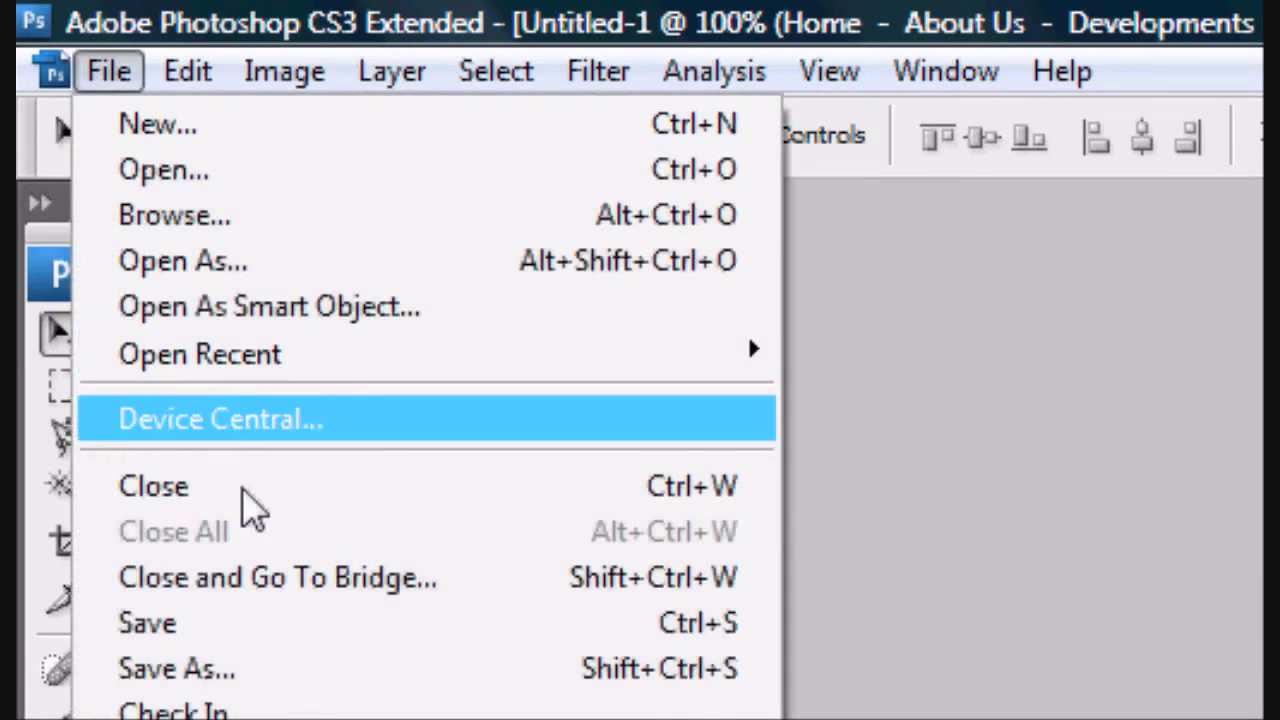
left_click(249, 360)
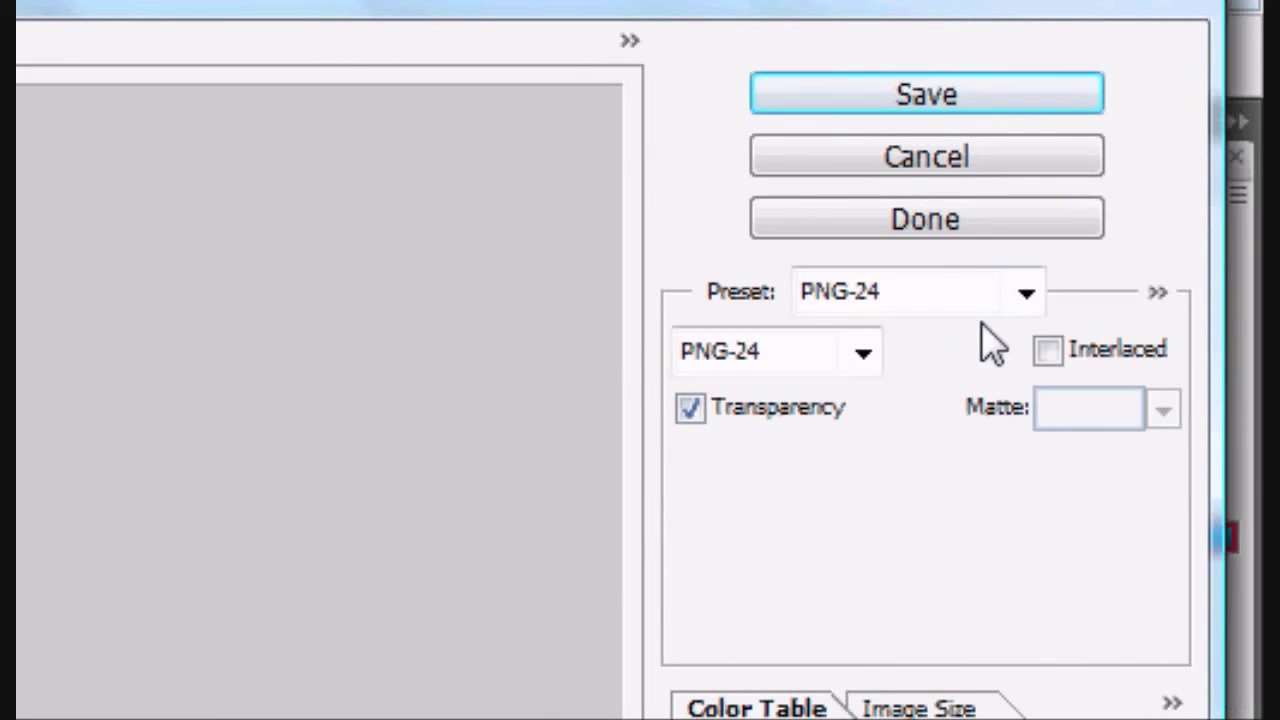
left_click(1025, 293)
left_click(1017, 303)
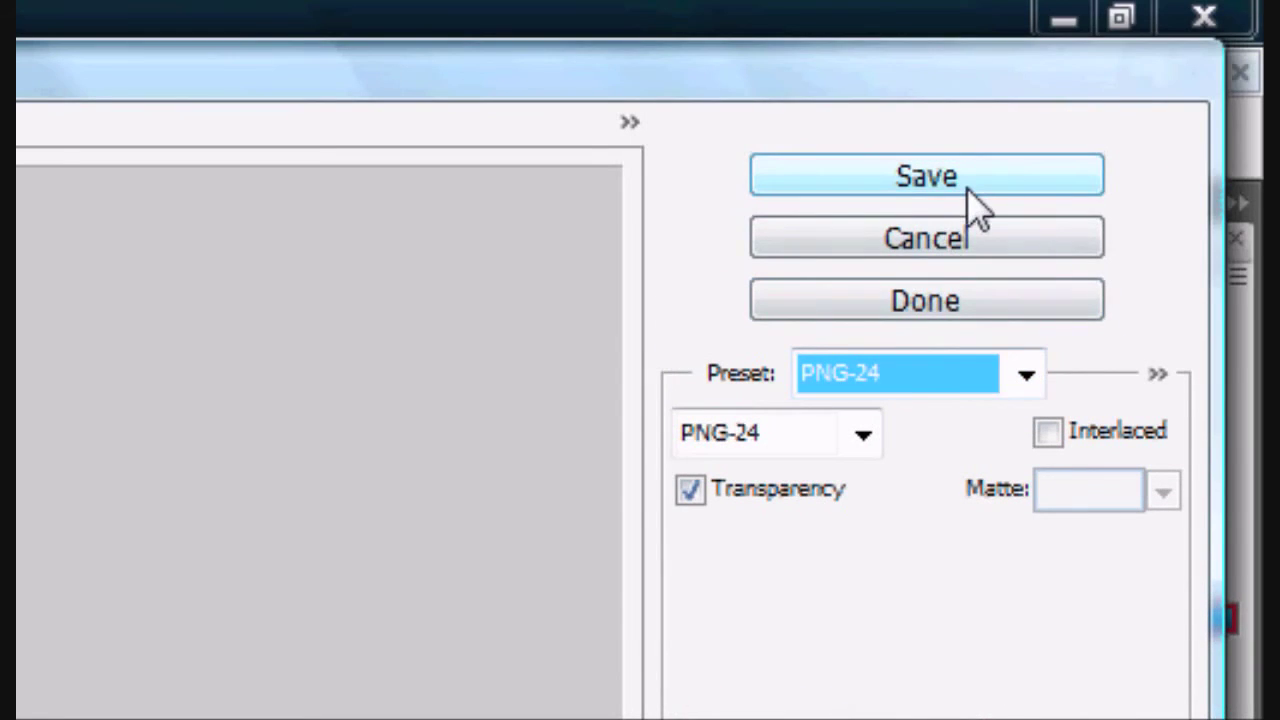
Save to the Desktop inside a newly created Menu Bar folder
left_click(967, 106)
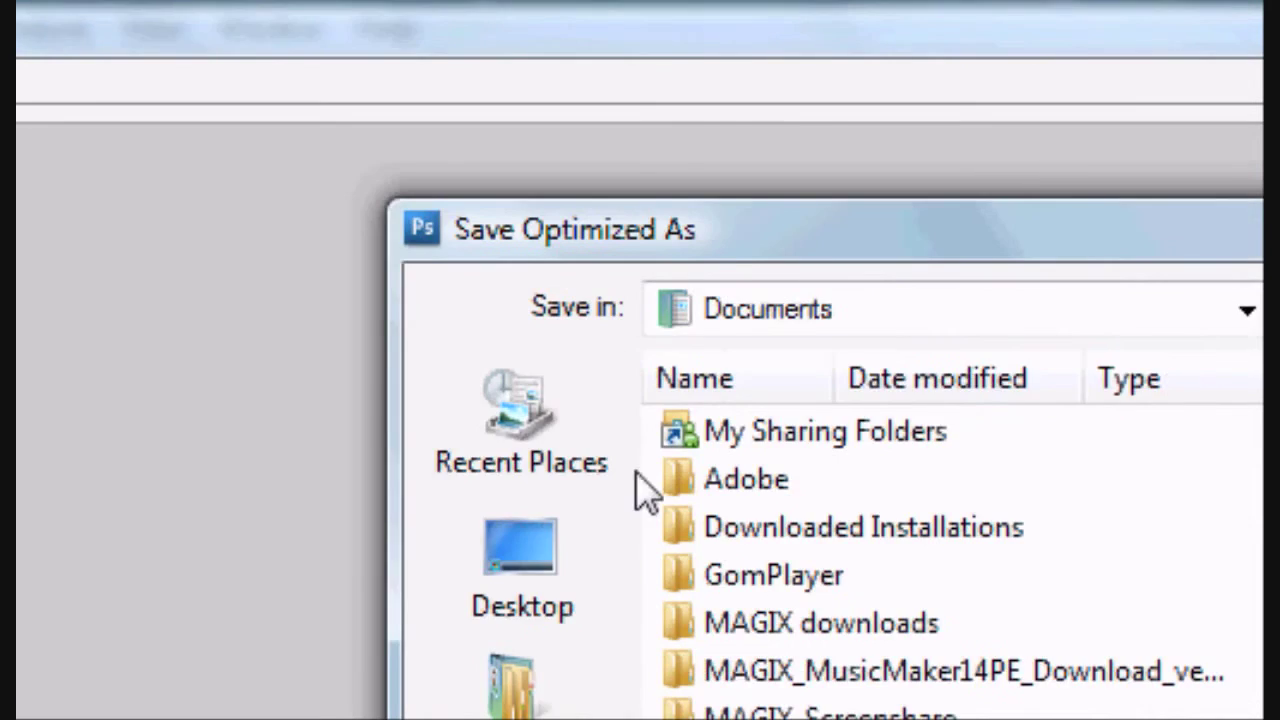
left_click(520, 560)
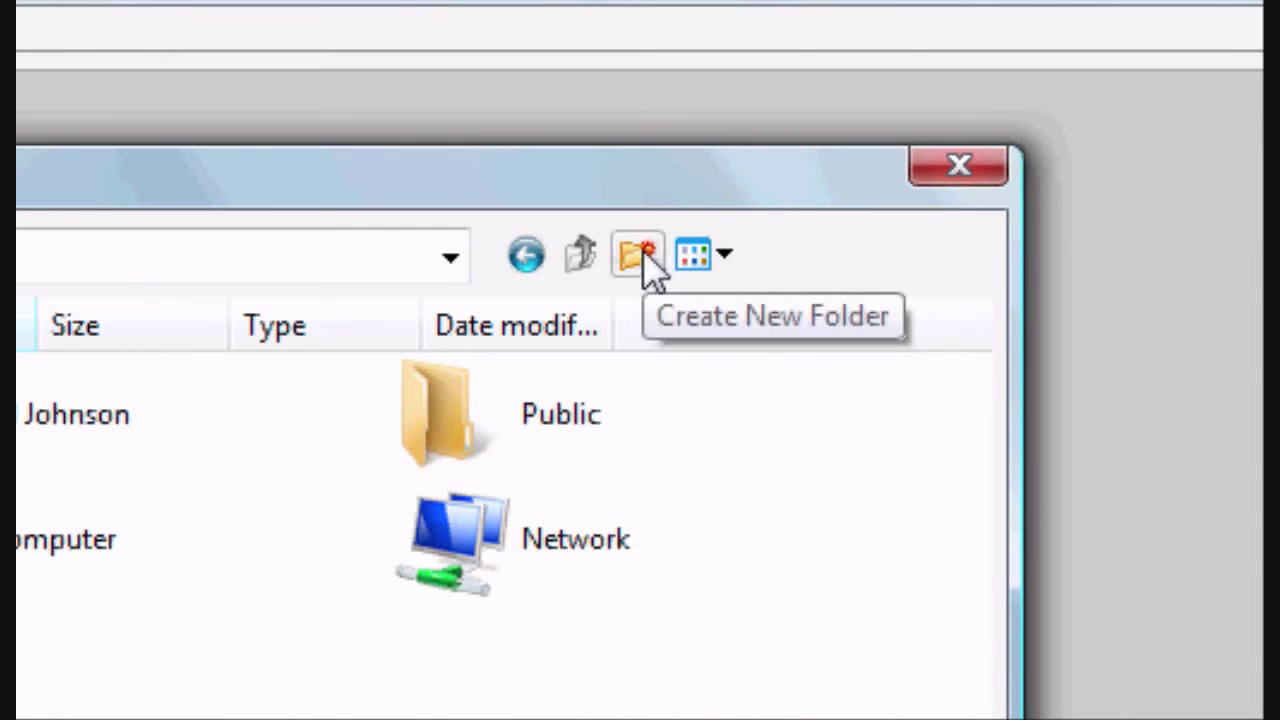
left_click(645, 262)
type("Menu Bar")
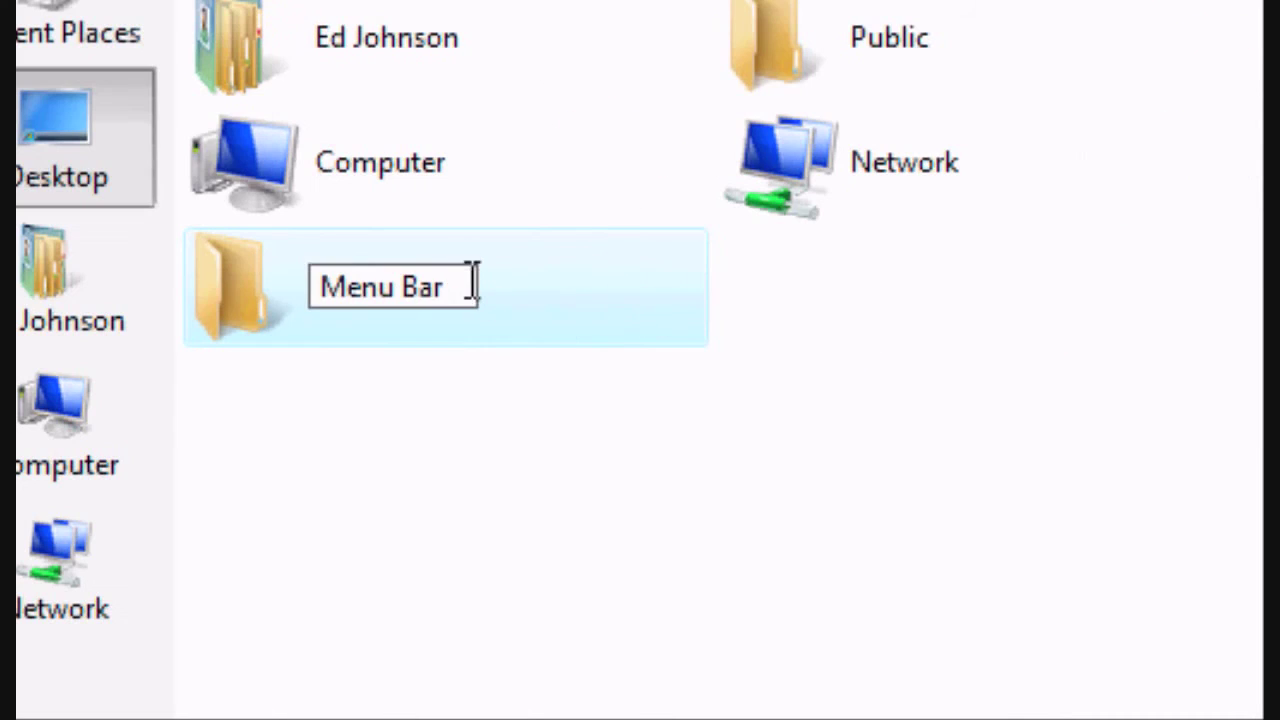
double_click(513, 291)
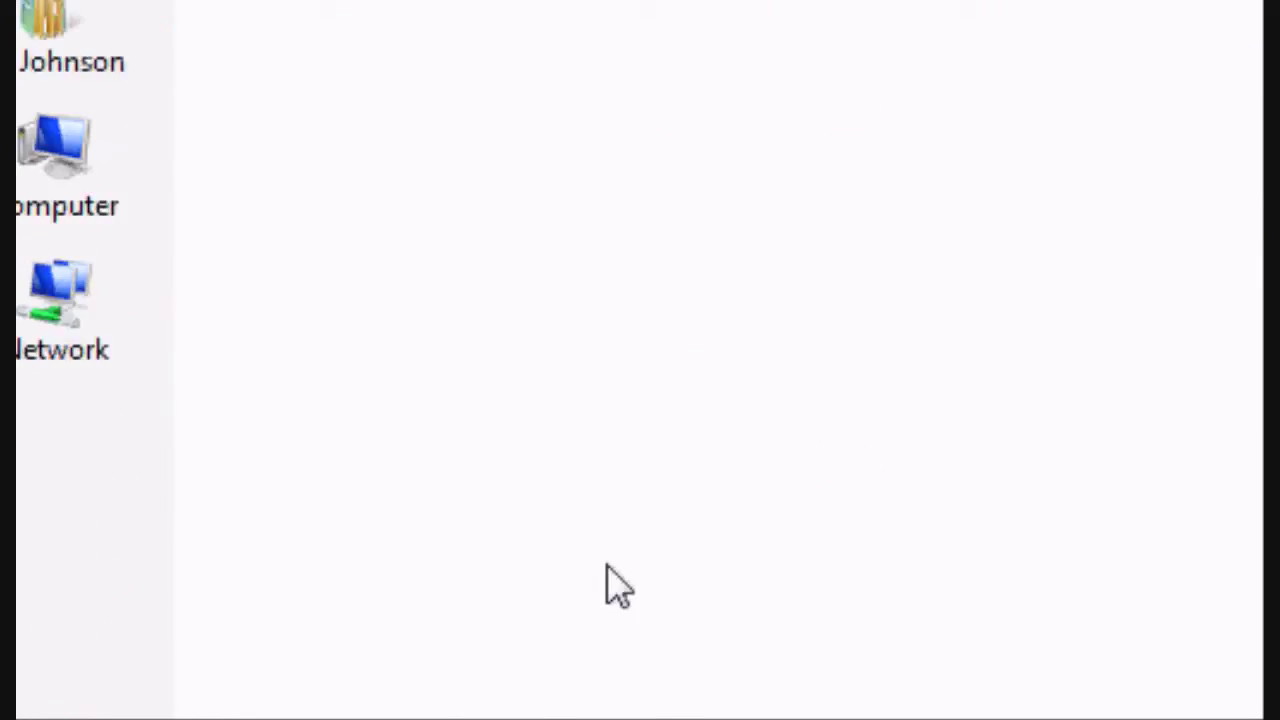
Name the export file 'Menu' with HTML and Images as the format
double_click(577, 455)
type("Menu")
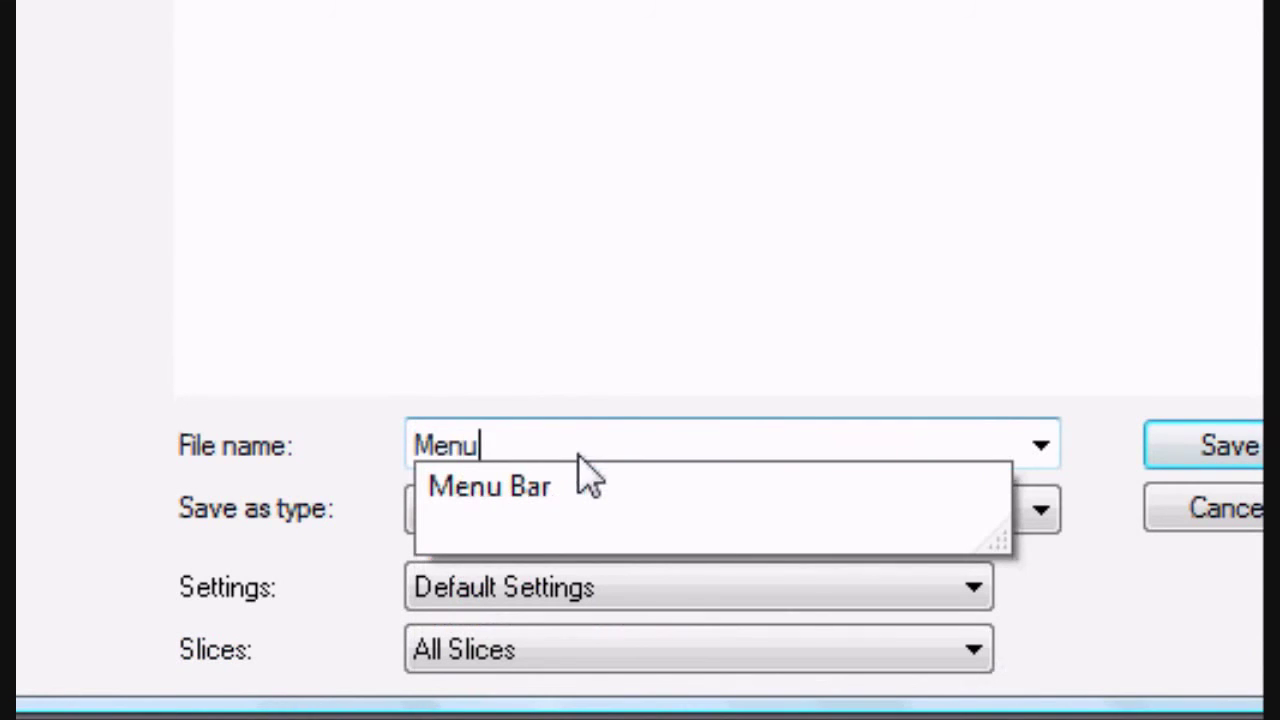
left_click(415, 512)
left_click(415, 512)
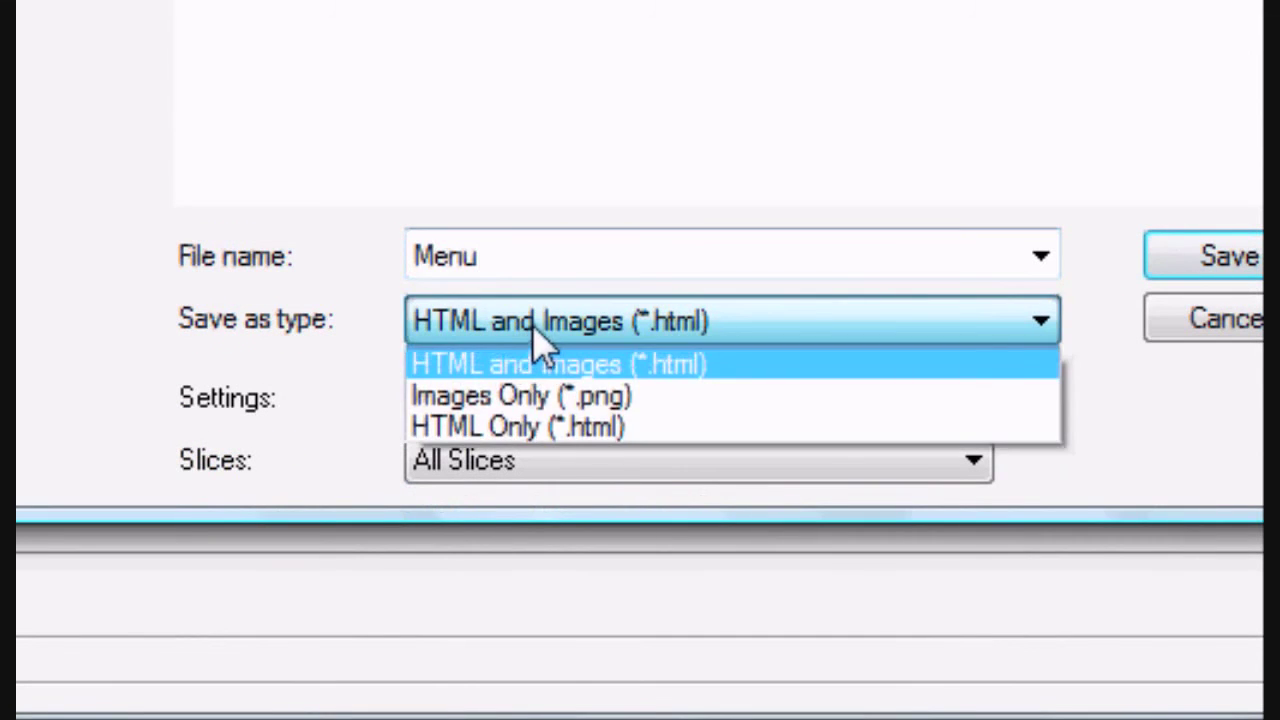
left_click(538, 530)
left_click(629, 332)
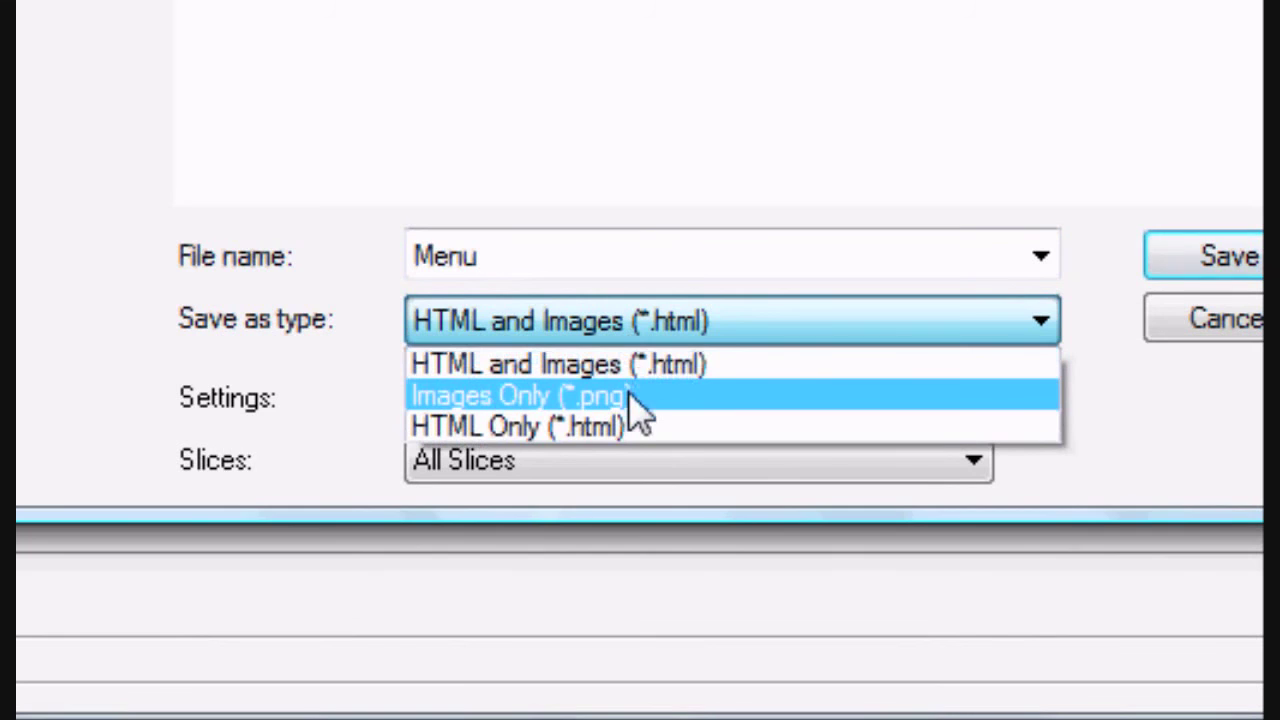
left_click(614, 325)
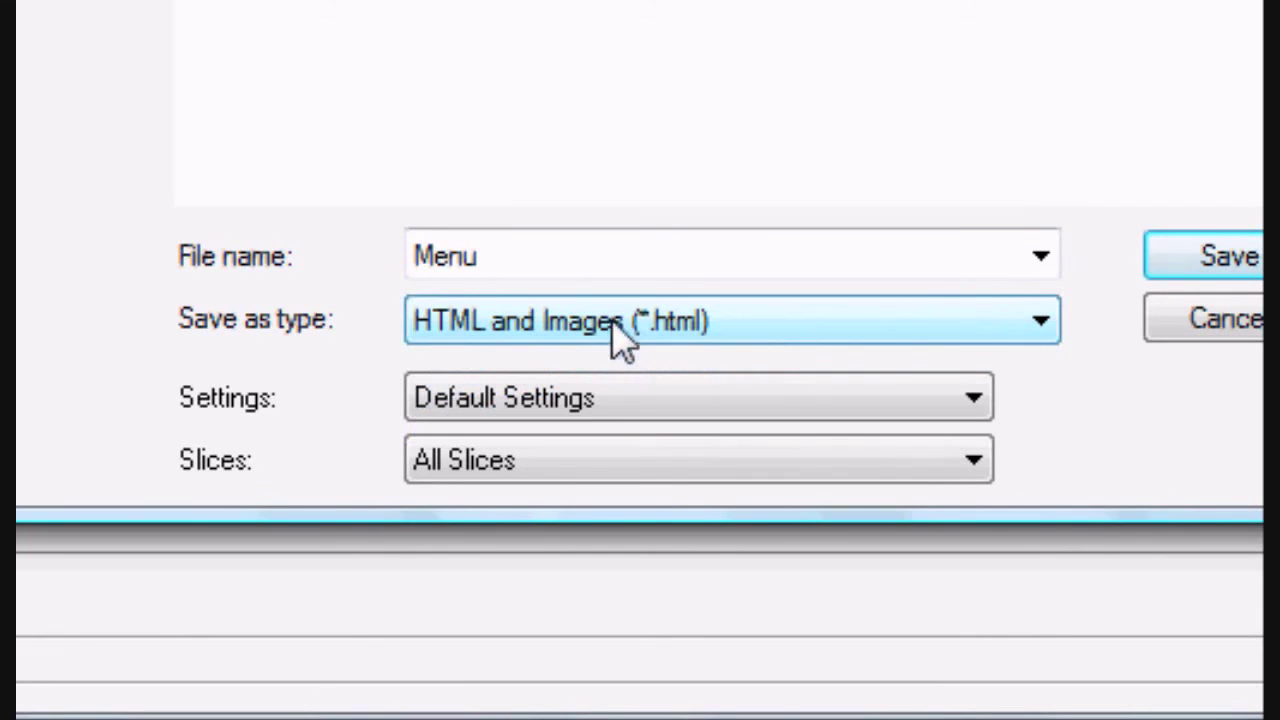
left_click(893, 333)
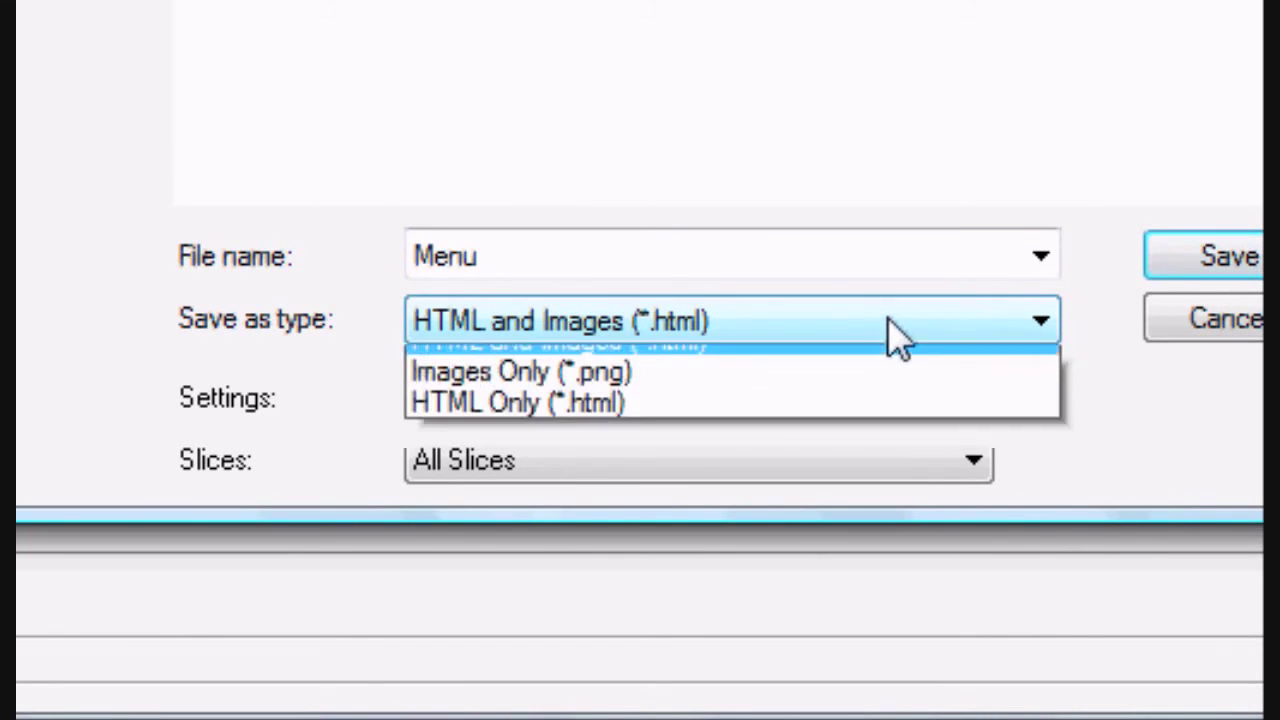
left_click(886, 334)
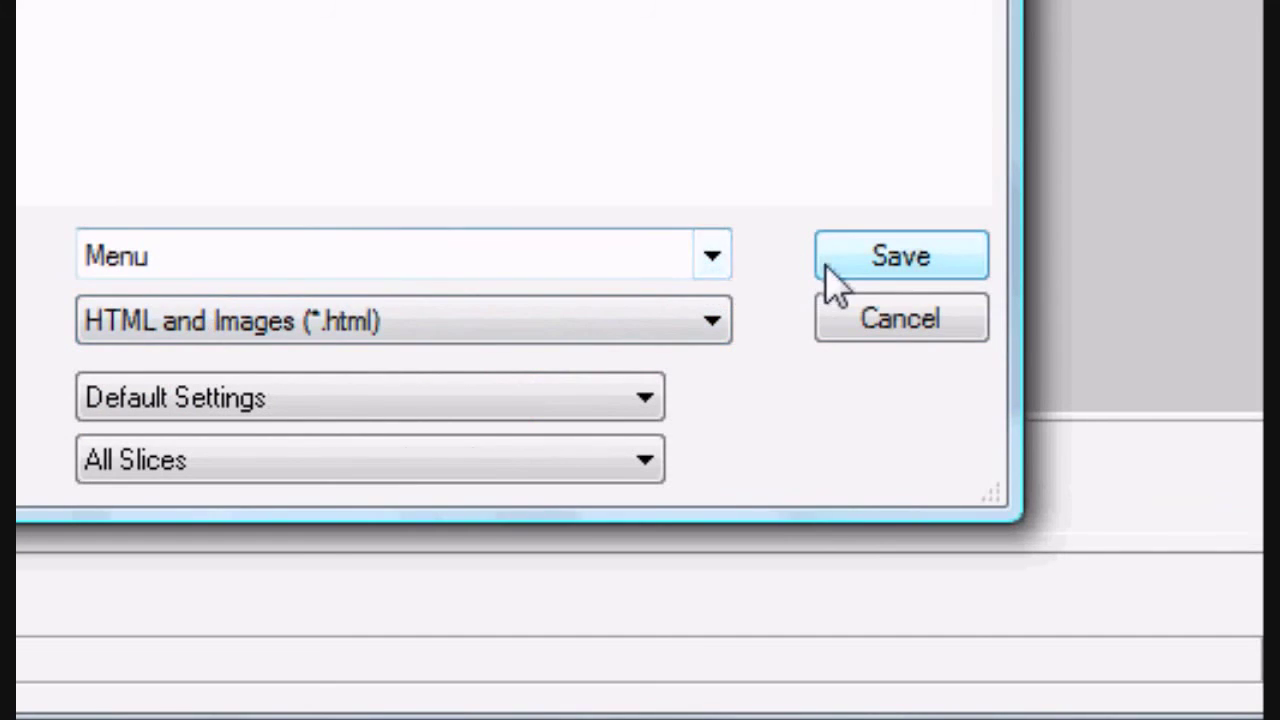
Save the export, then open the Menu page from the Menu Bar folder in Firefox
left_click(842, 265)
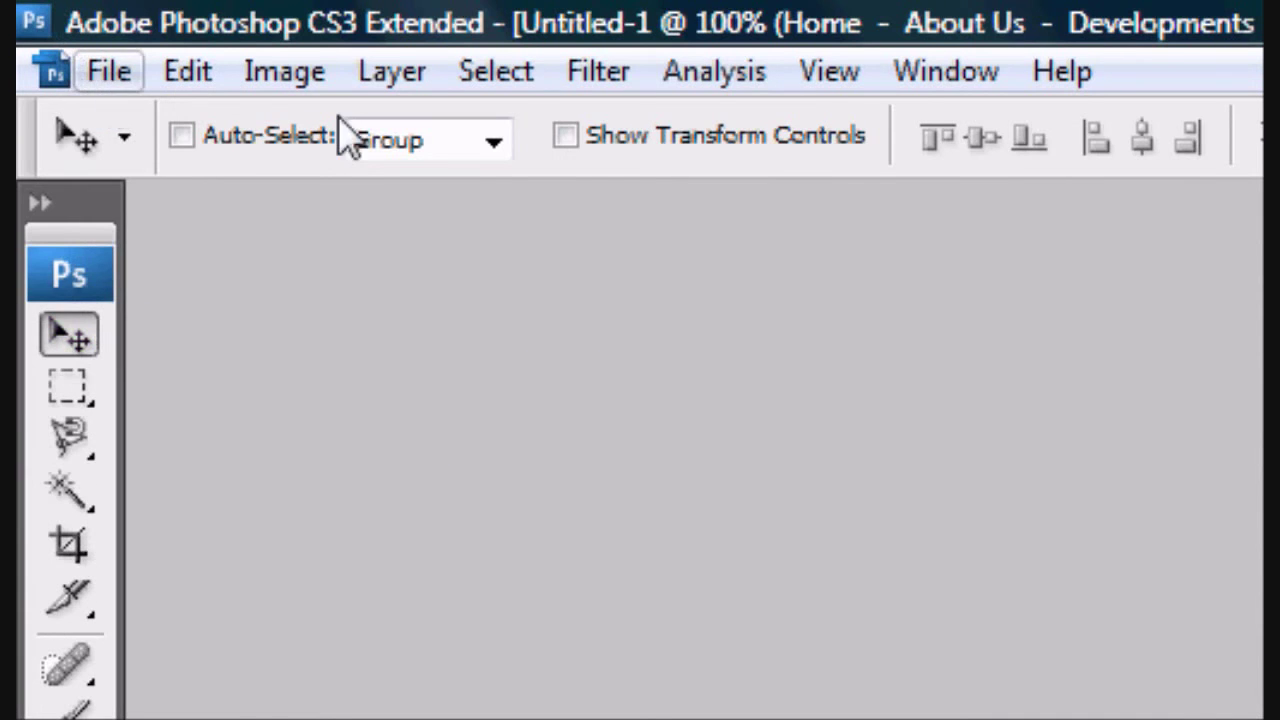
left_click(131, 74)
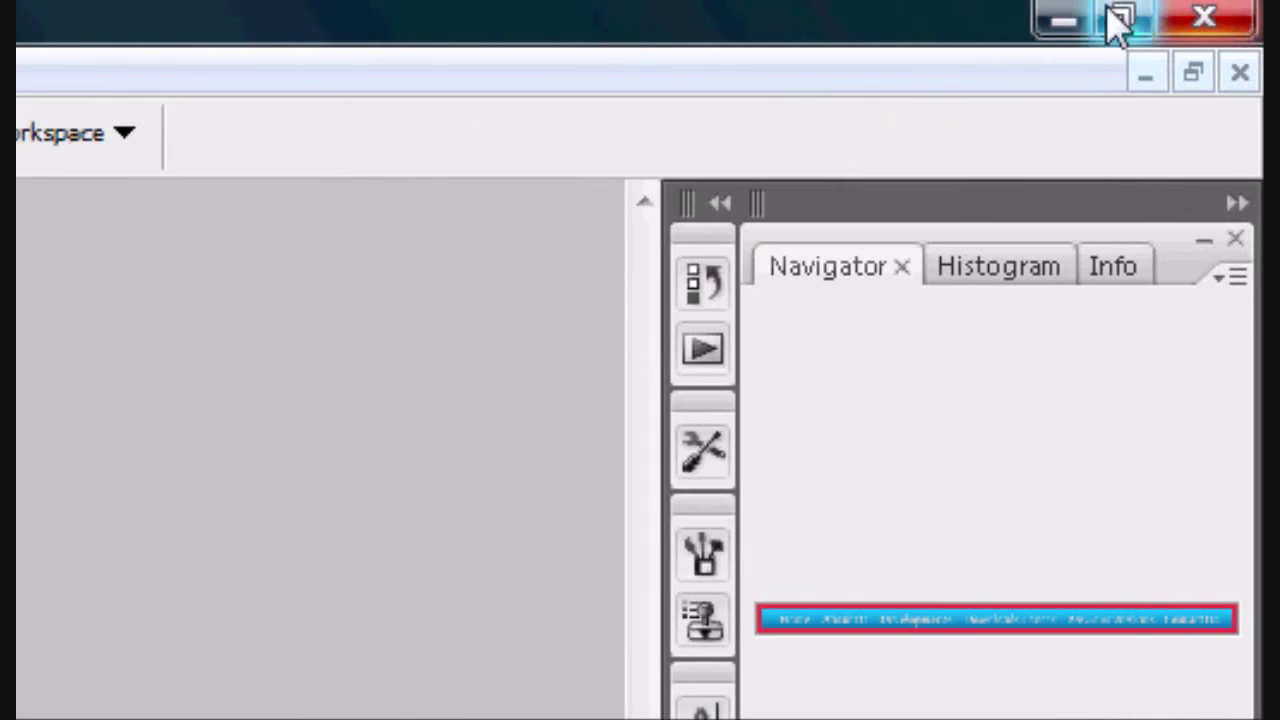
left_click(1080, 23)
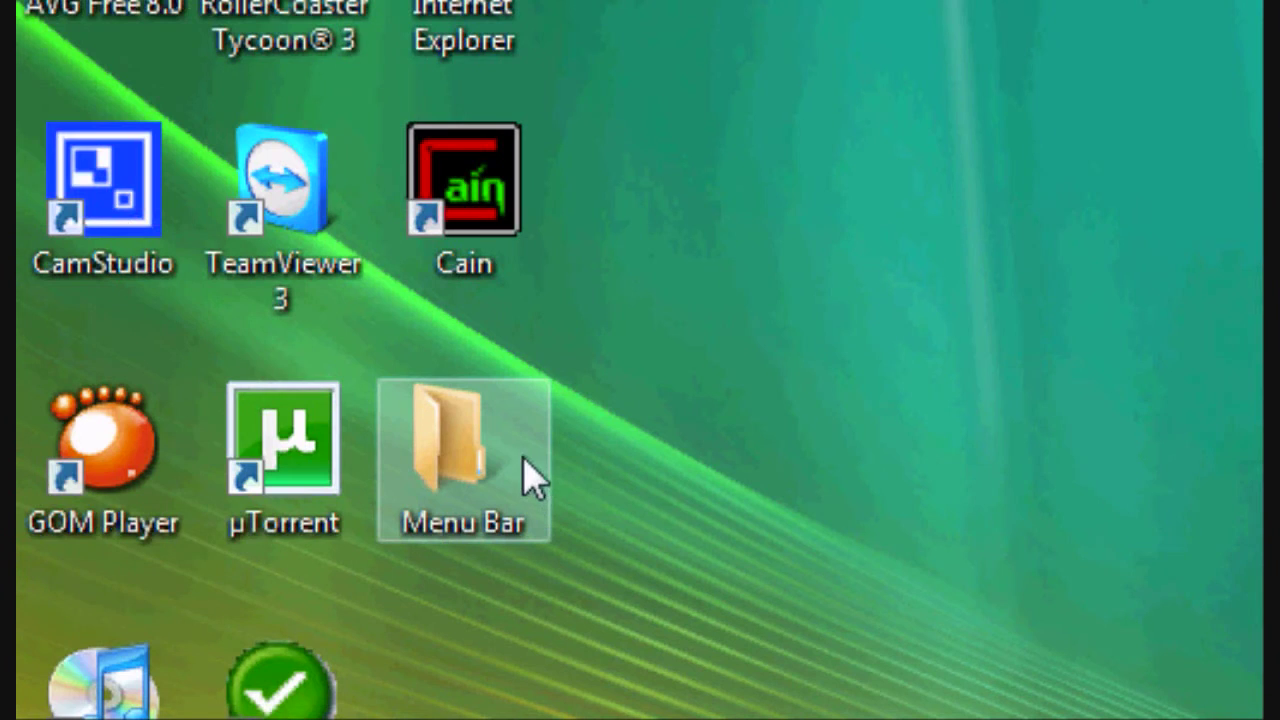
double_click(226, 648)
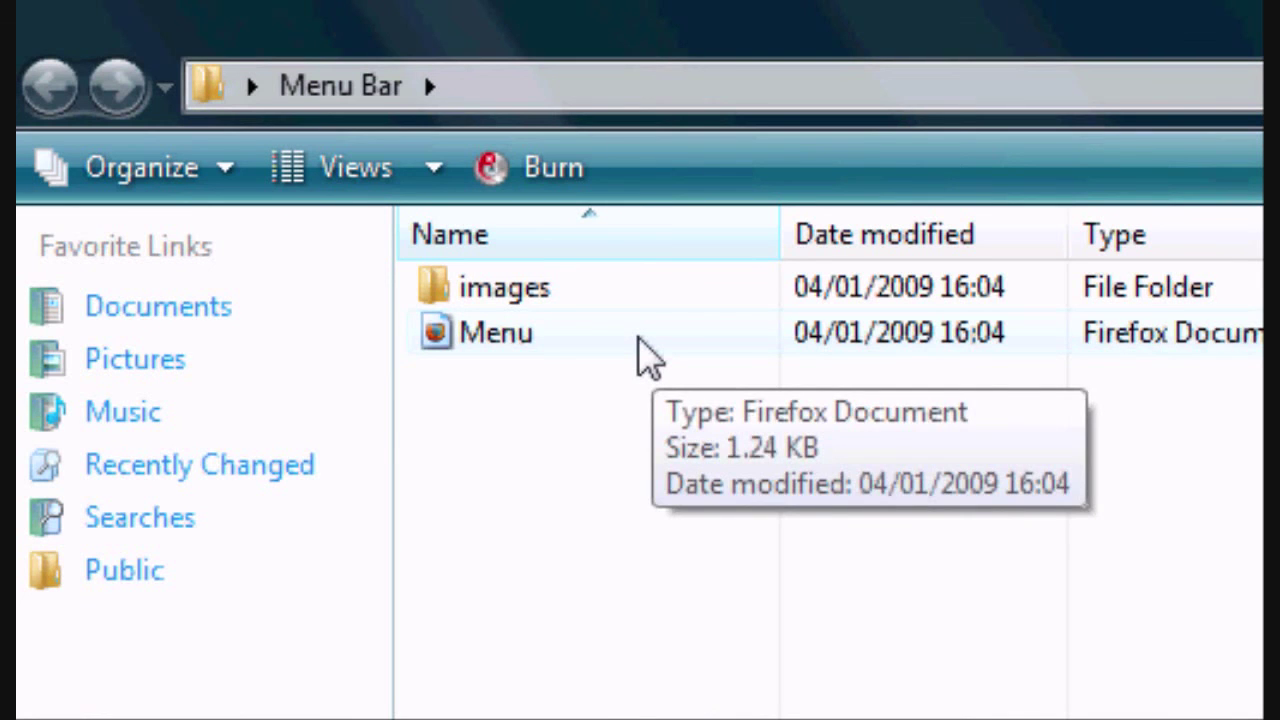
double_click(638, 337)
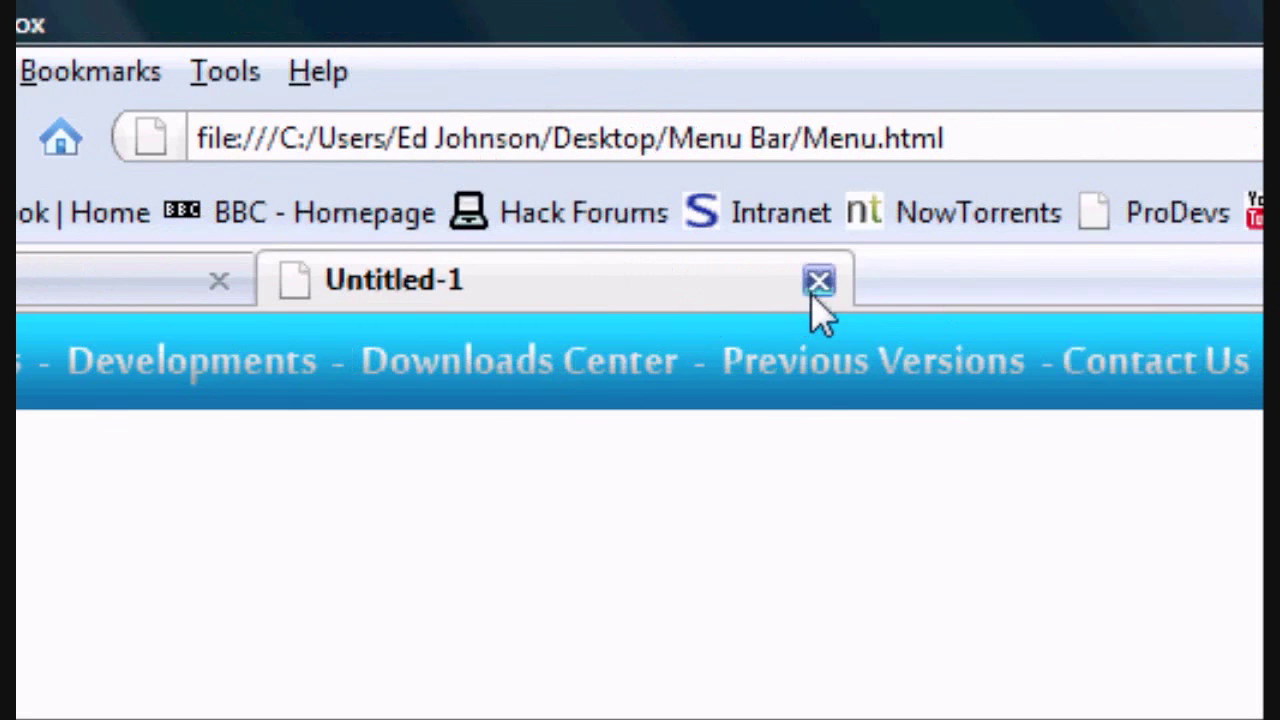
Close the Untitled-1 tab showing the exported menu page
left_click(1186, 81)
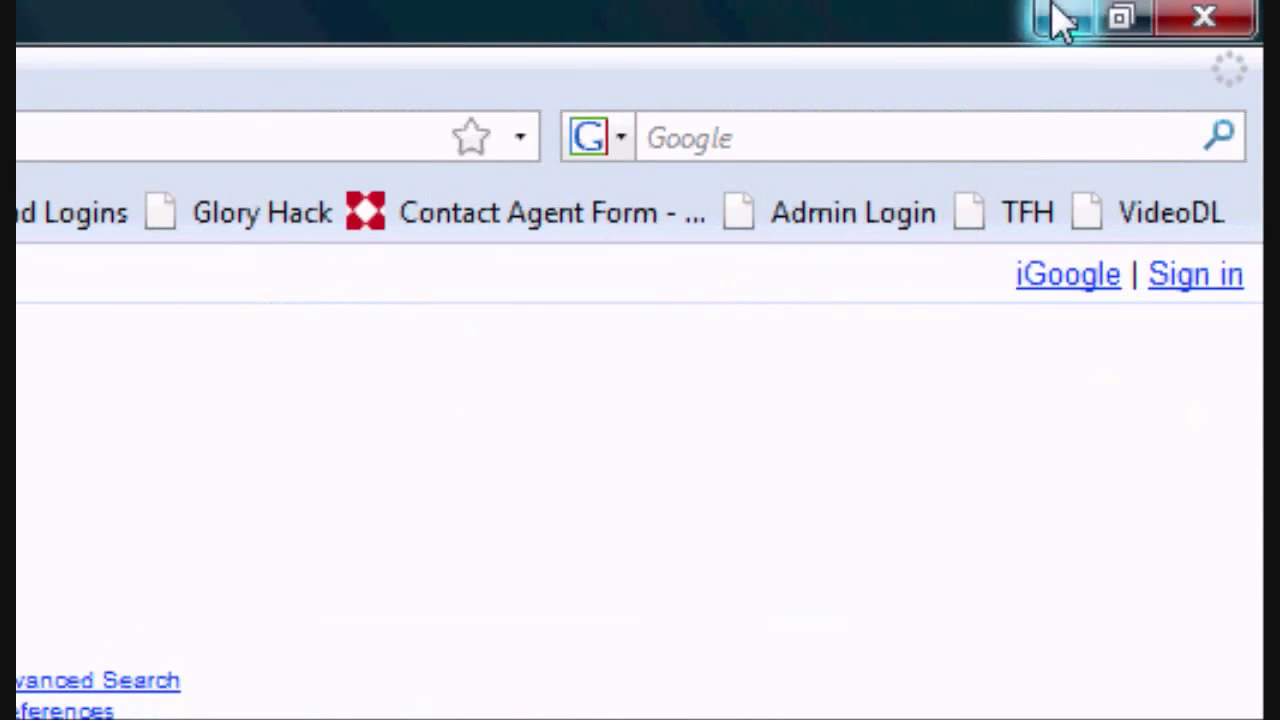
Close Firefox and step through the Menu_01–Menu_10 slice images in the images folder
left_click(1057, 17)
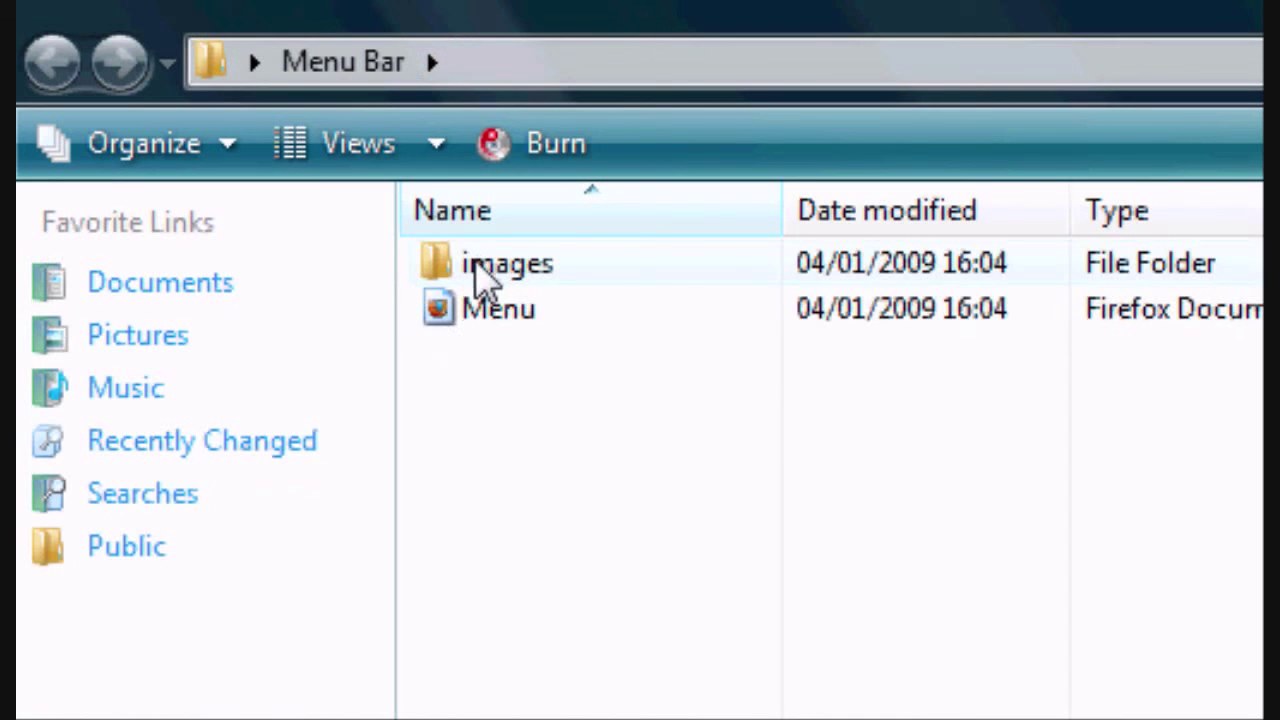
double_click(483, 275)
left_click(591, 357)
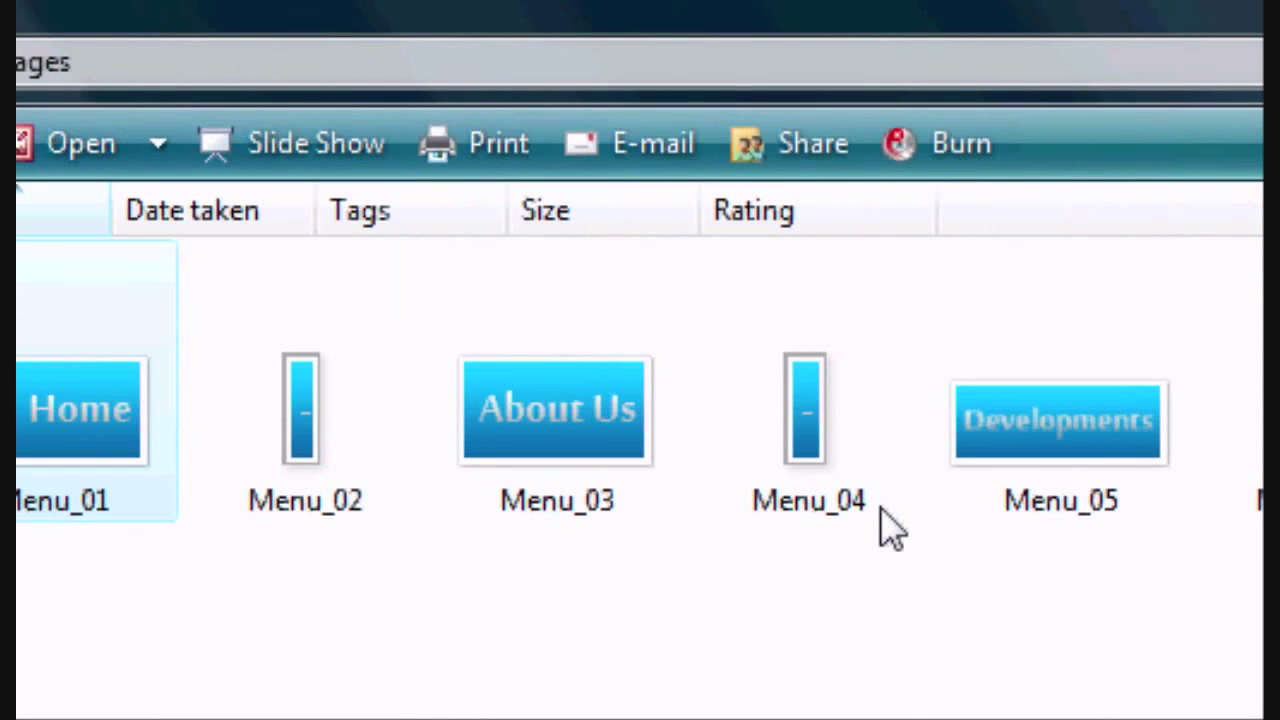
key("Right")
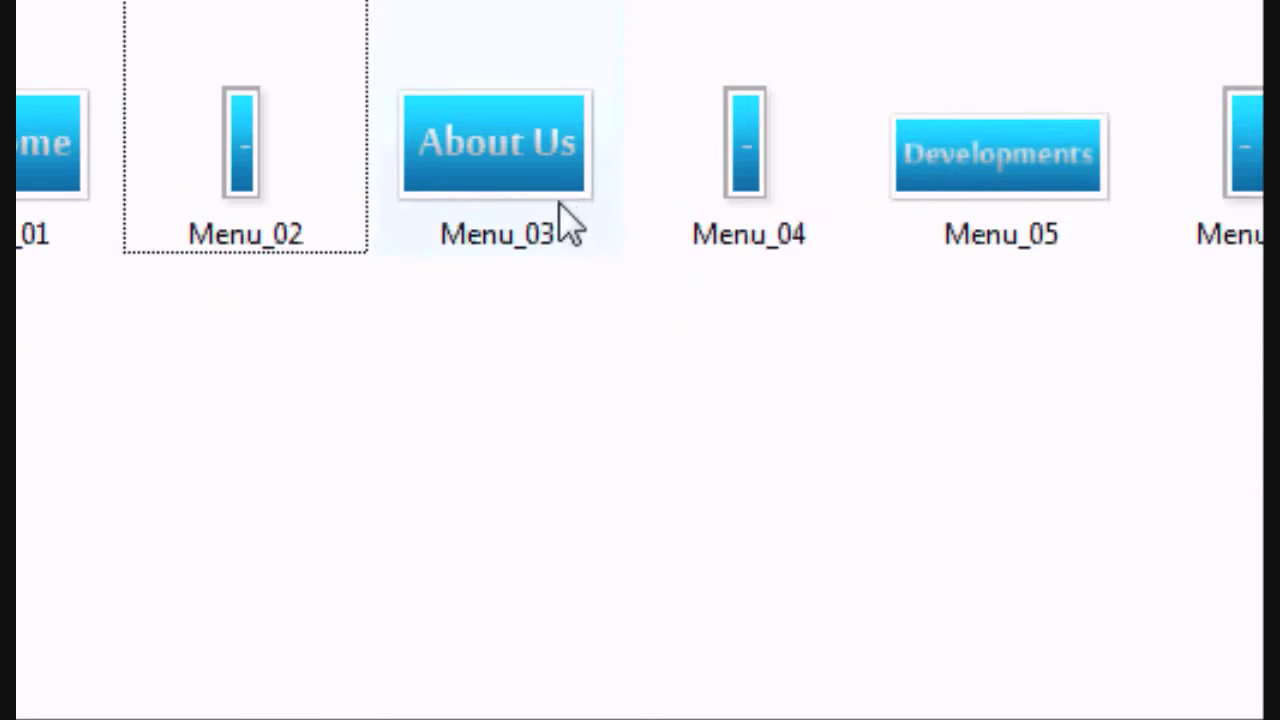